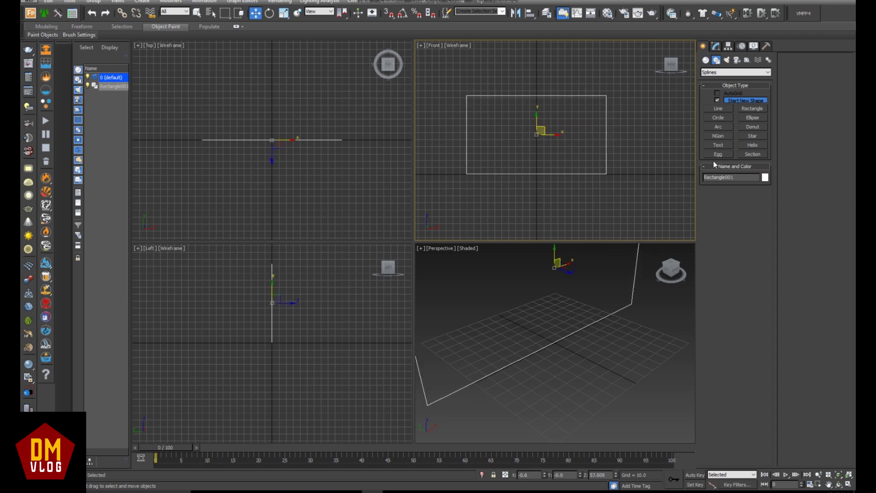
Step: Rename the rectangle Flag and apply a Garment Maker modifier to it
{"action": "left_click", "coordinate": [715, 46]}
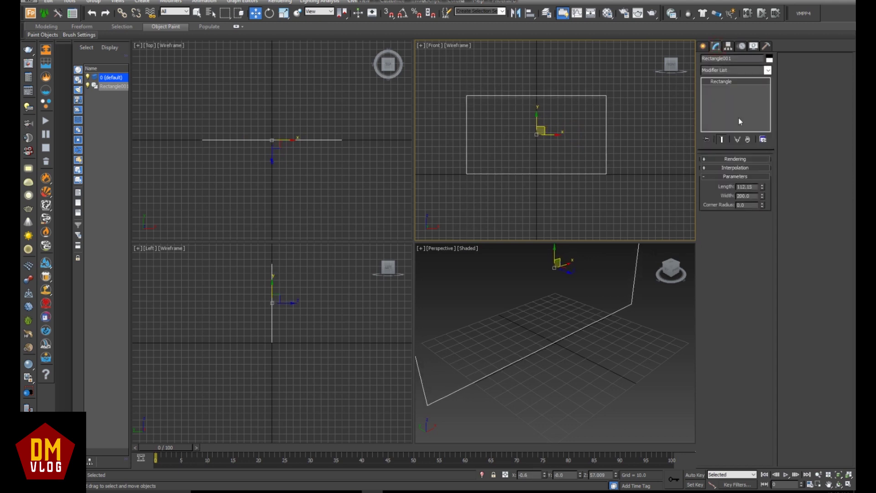
{"action": "left_click", "coordinate": [740, 57]}
{"action": "type", "text": "Flag"}
{"action": "left_click", "coordinate": [769, 70]}
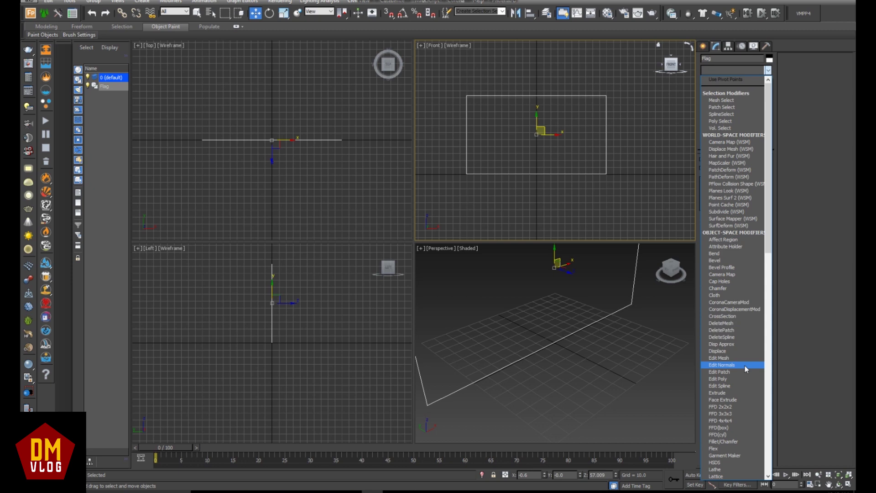
{"action": "key", "text": "g"}
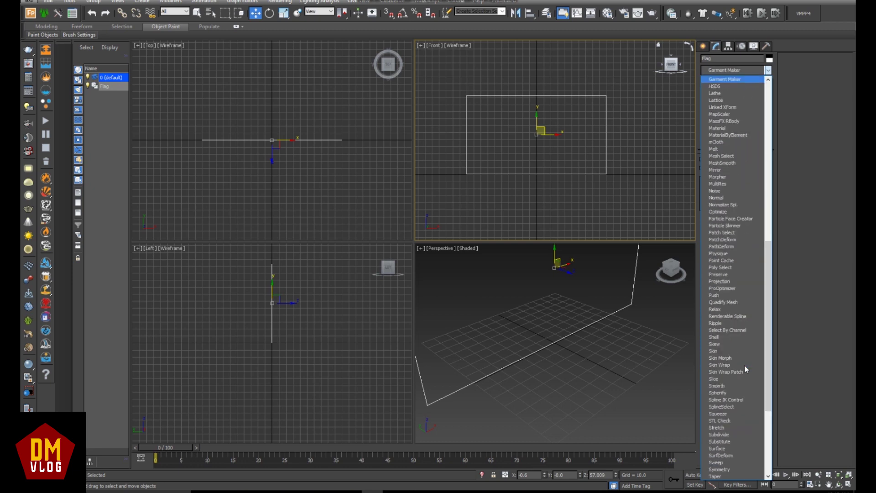
{"action": "left_click", "coordinate": [724, 79]}
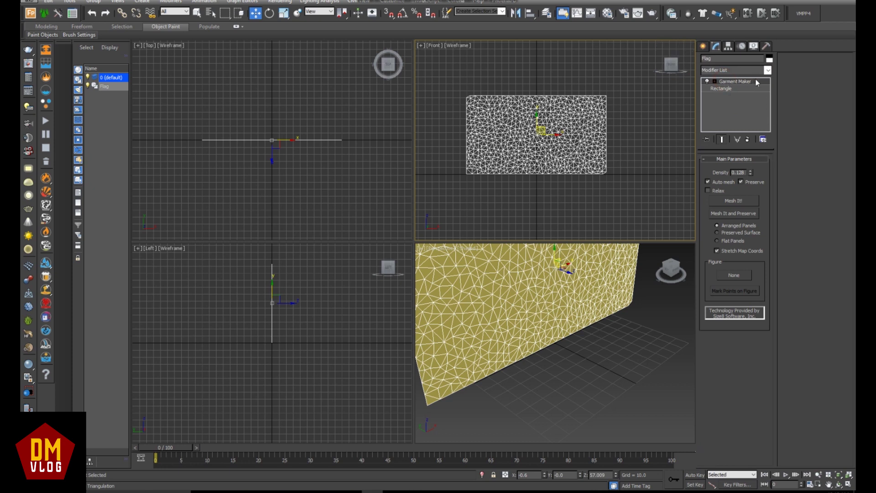
Step: Raise the flag's Garment Maker mesh density in small increments to about 0.14
{"action": "left_click", "coordinate": [750, 171]}
{"action": "left_click", "coordinate": [750, 172]}
{"action": "left_click", "coordinate": [750, 171]}
{"action": "scroll", "coordinate": [592, 135], "scroll_direction": "up", "scroll_amount": 6}
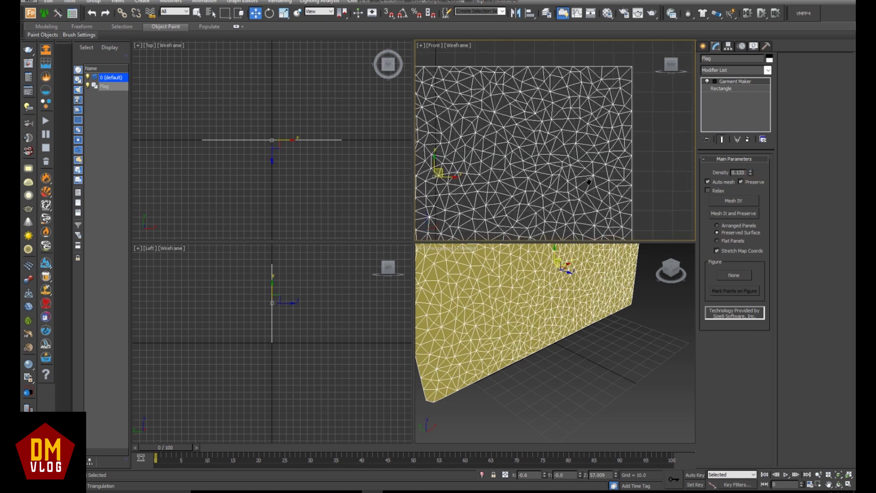
{"action": "left_click", "coordinate": [751, 171]}
{"action": "left_click", "coordinate": [751, 171]}
{"action": "left_click", "coordinate": [751, 171]}
{"action": "left_click", "coordinate": [751, 171]}
{"action": "left_click", "coordinate": [751, 171]}
{"action": "left_click", "coordinate": [751, 171]}
{"action": "left_click", "coordinate": [751, 171]}
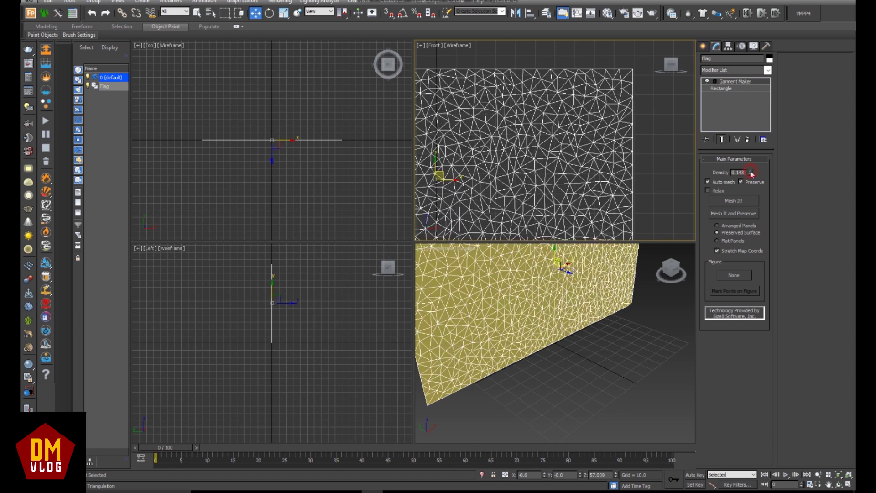
Step: Enable Relax for the flag's garment mesh and set its density to 0.2
{"action": "left_click", "coordinate": [714, 190]}
{"action": "scroll", "coordinate": [637, 158], "scroll_direction": "down", "scroll_amount": 2}
{"action": "middle_click_drag", "start_coordinate": [629, 119], "coordinate": [611, 124]}
{"action": "scroll", "coordinate": [644, 115], "scroll_direction": "down", "scroll_amount": 2}
{"action": "left_click", "coordinate": [751, 171]}
{"action": "left_click", "coordinate": [750, 172]}
{"action": "left_click", "coordinate": [751, 171]}
{"action": "left_click_drag", "start_coordinate": [736, 173], "coordinate": [768, 172]}
{"action": "type", "text": "2"}
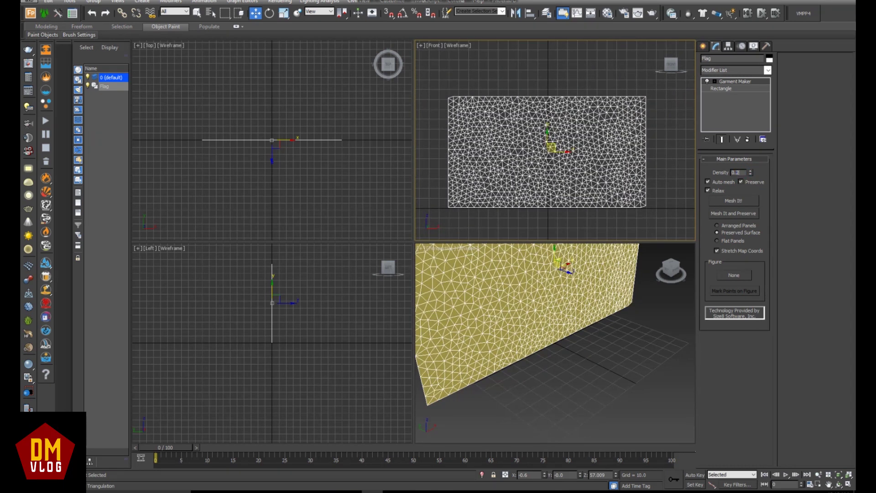
{"action": "key", "text": "Return"}
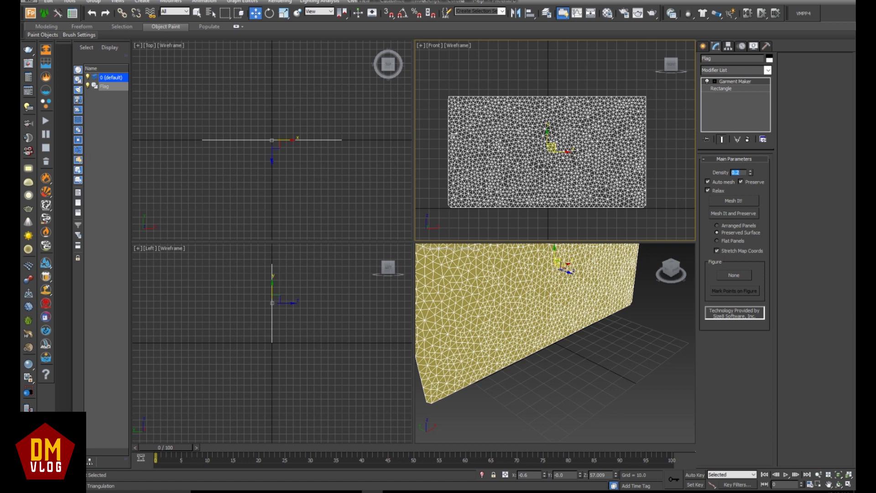
Step: Set the flag's Garment Maker density to 0.5 and deselect the flag
{"action": "left_click", "coordinate": [739, 173]}
{"action": "key", "text": "Return"}
{"action": "scroll", "coordinate": [616, 142], "scroll_direction": "up", "scroll_amount": 4}
{"action": "middle_click_drag", "start_coordinate": [616, 142], "coordinate": [522, 205]}
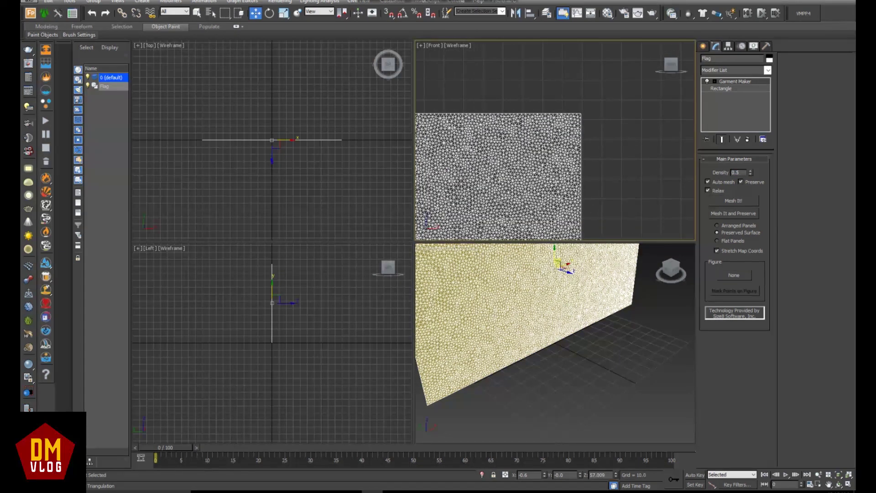
{"action": "scroll", "coordinate": [601, 131], "scroll_direction": "down", "scroll_amount": 3}
{"action": "scroll", "coordinate": [609, 141], "scroll_direction": "up", "scroll_amount": 2}
{"action": "middle_click_drag", "start_coordinate": [608, 141], "coordinate": [573, 133]}
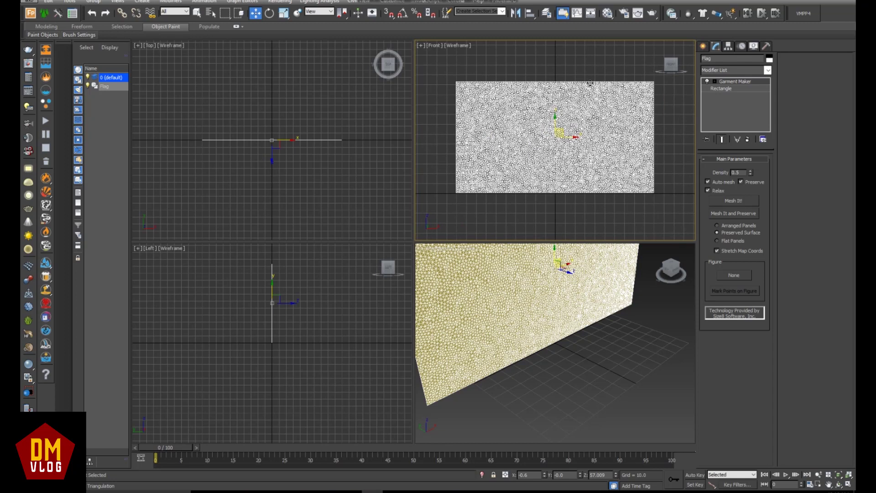
{"action": "left_click", "coordinate": [599, 73]}
Step: Create a chamfer cylinder of about 6 radius and 89 height at the flag's left end in the Top view
{"action": "left_click", "coordinate": [703, 46]}
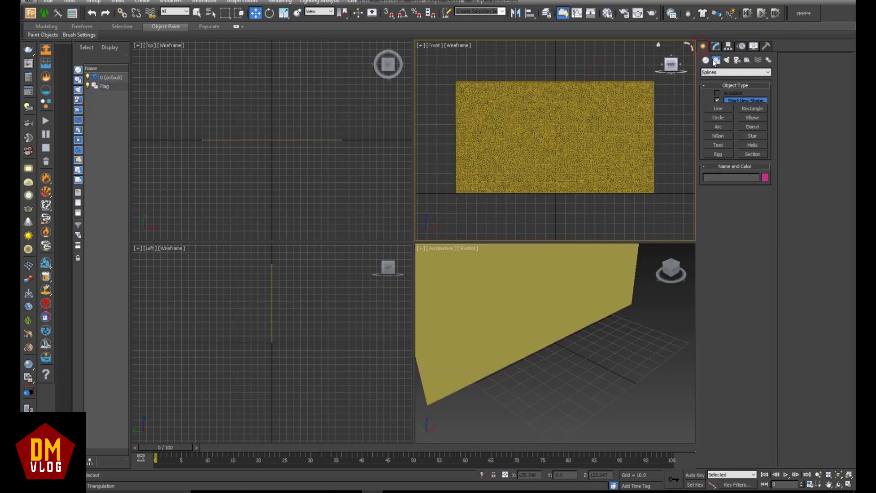
{"action": "left_click", "coordinate": [733, 72]}
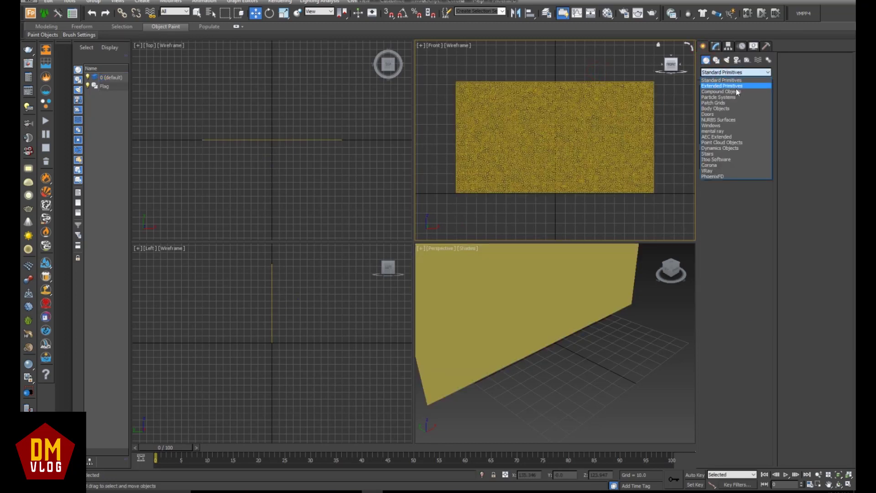
{"action": "left_click", "coordinate": [730, 86]}
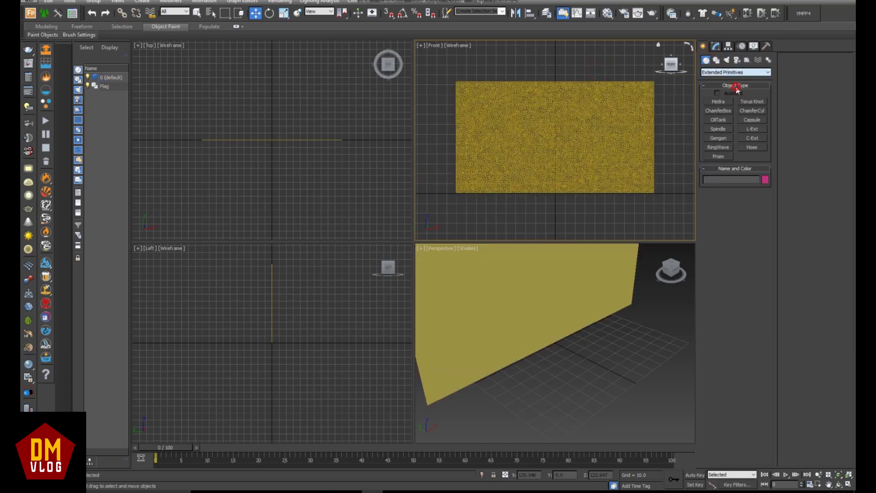
{"action": "left_click", "coordinate": [752, 110]}
{"action": "middle_click_drag", "start_coordinate": [407, 136], "coordinate": [292, 123]}
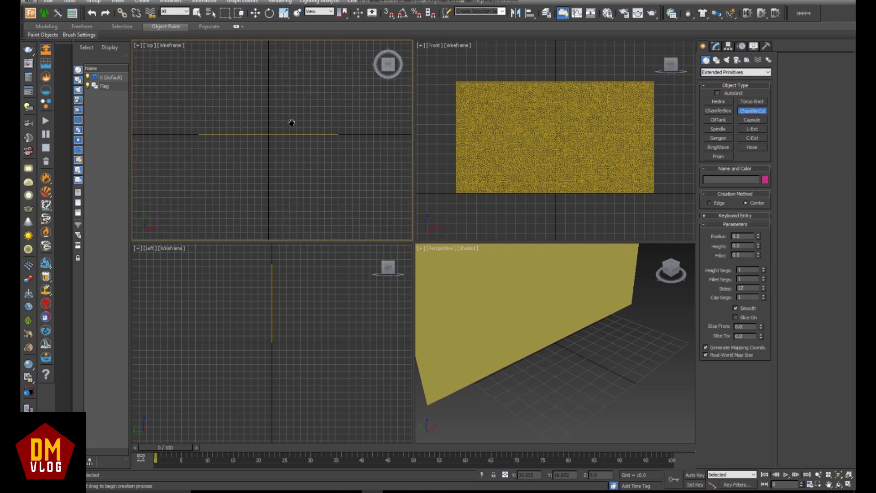
{"action": "key", "text": "alt+w"}
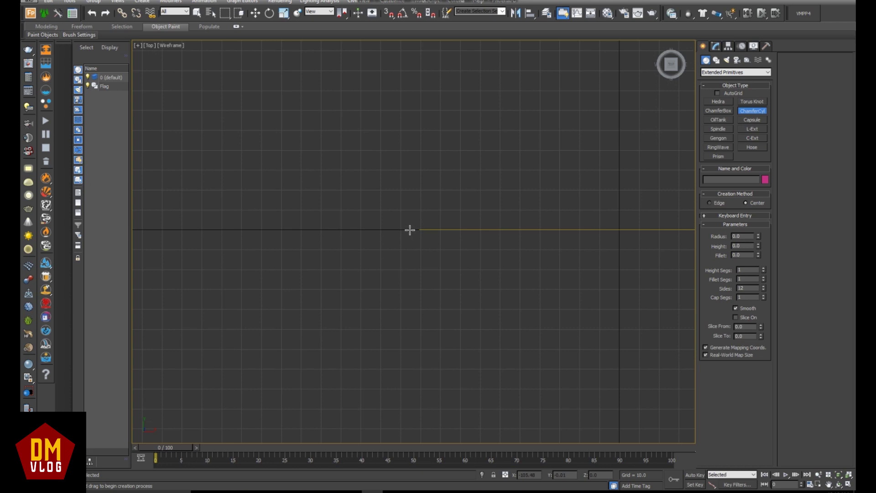
{"action": "left_click_drag", "start_coordinate": [410, 230], "coordinate": [417, 240]}
{"action": "left_click", "coordinate": [417, 61]}
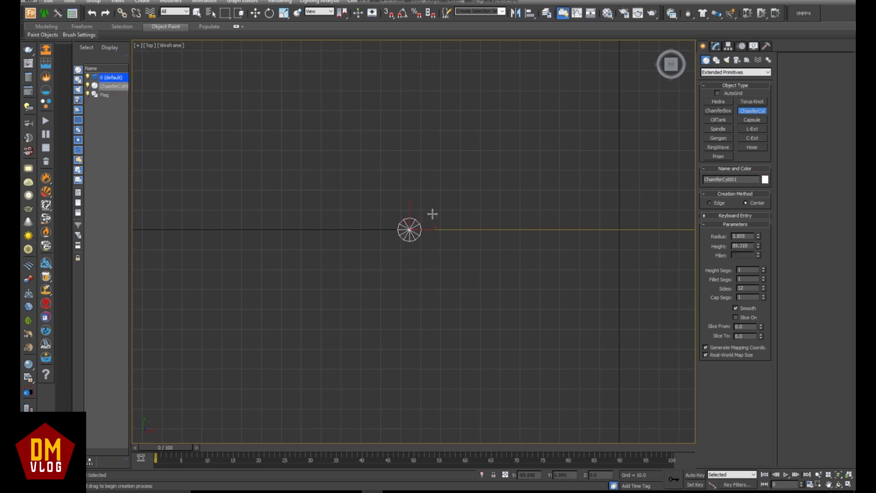
{"action": "right_click", "coordinate": [445, 169]}
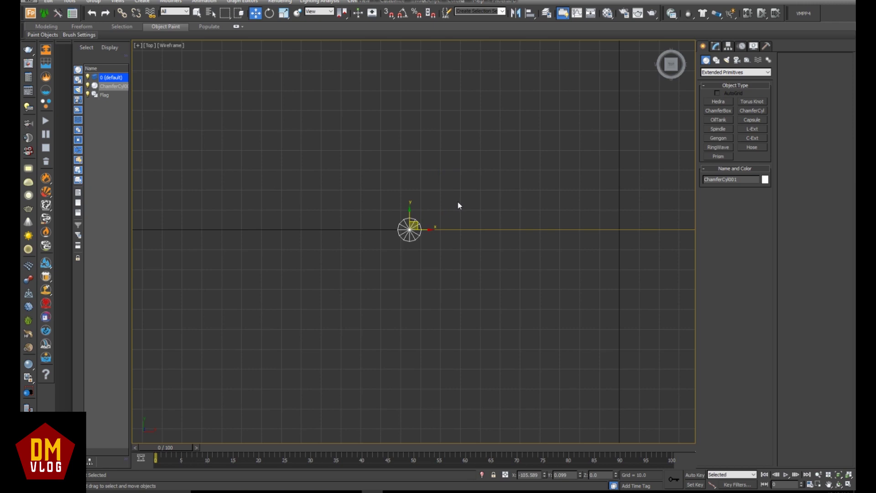
Step: Lower the cylinder to about Z -269 in the Front view and extend its height to about 389 so it rises just above the flag
{"action": "key", "text": "f"}
{"action": "middle_click_drag", "start_coordinate": [345, 190], "coordinate": [439, 295]}
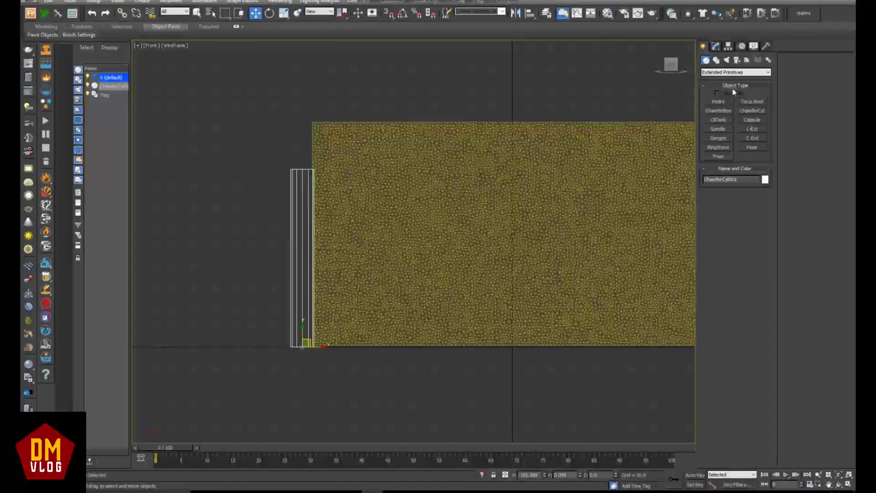
{"action": "left_click", "coordinate": [716, 46]}
{"action": "scroll", "coordinate": [470, 183], "scroll_direction": "down", "scroll_amount": 5}
{"action": "left_click_drag", "start_coordinate": [412, 191], "coordinate": [410, 381]}
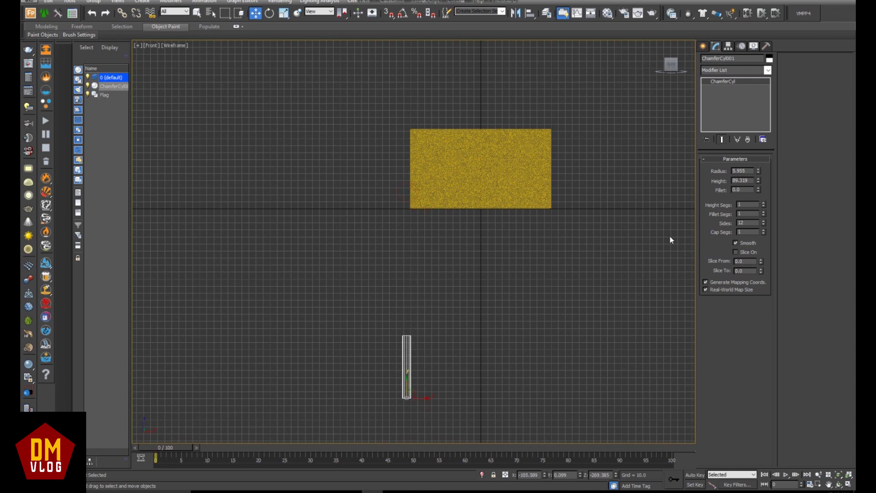
{"action": "left_click_drag", "start_coordinate": [760, 184], "coordinate": [779, 37]}
{"action": "scroll", "coordinate": [523, 121], "scroll_direction": "up", "scroll_amount": 4}
Step: Round the pole's ends with a fillet of about 1.31, 8 fillet segments and 29 sides
{"action": "left_click_drag", "start_coordinate": [759, 193], "coordinate": [764, 133]}
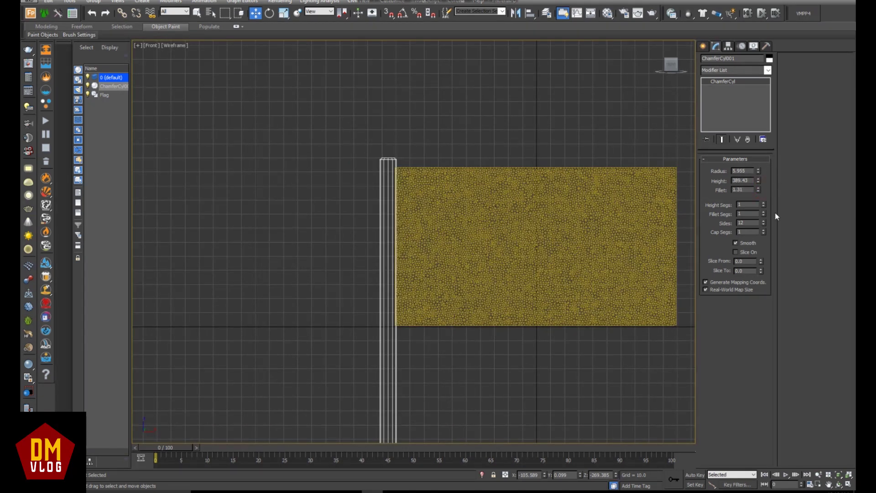
{"action": "mouse_move", "coordinate": [764, 213]}
{"action": "left_mouse_down"}
{"action": "mouse_move", "coordinate": [763, 141]}
{"action": "mouse_move", "coordinate": [764, 207]}
{"action": "left_mouse_up"}
{"action": "scroll", "coordinate": [392, 157], "scroll_direction": "up", "scroll_amount": 6}
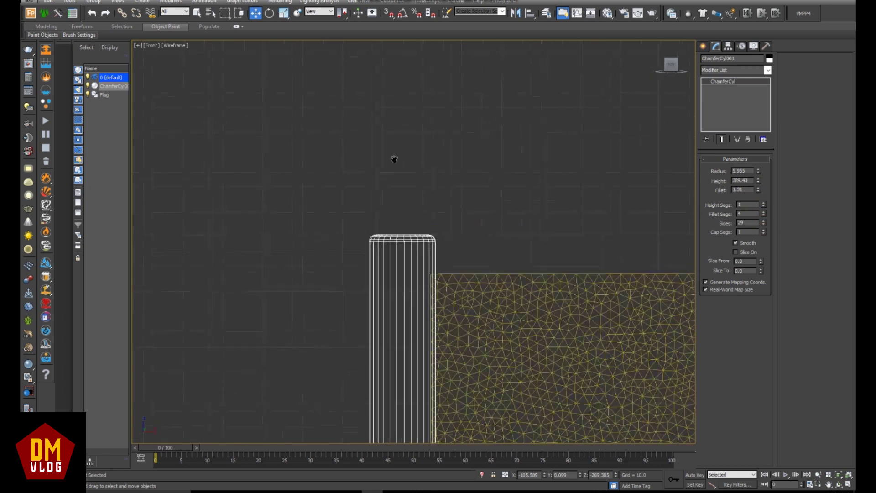
{"action": "left_click_drag", "start_coordinate": [764, 215], "coordinate": [763, 206]}
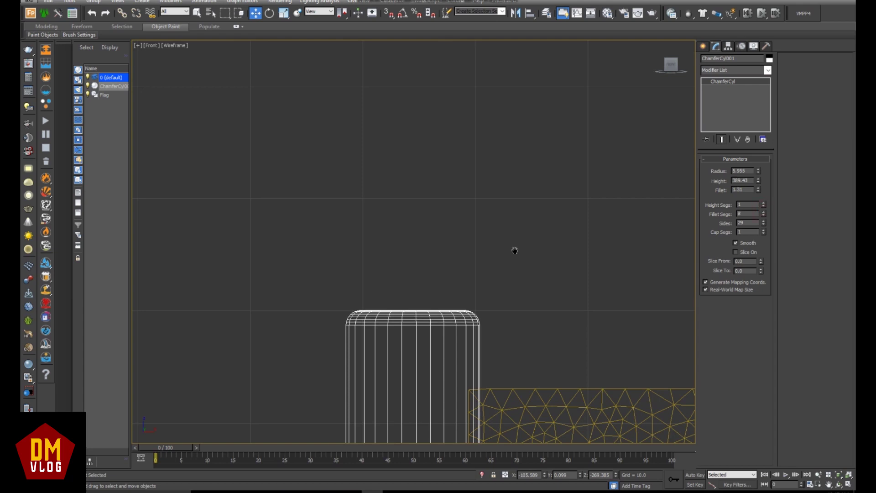
{"action": "middle_click_drag", "start_coordinate": [515, 251], "coordinate": [481, 114]}
{"action": "scroll", "coordinate": [480, 114], "scroll_direction": "down", "scroll_amount": 4}
{"action": "scroll", "coordinate": [535, 238], "scroll_direction": "down", "scroll_amount": 3}
{"action": "middle_click_drag", "start_coordinate": [535, 239], "coordinate": [506, 123]}
{"action": "middle_click_drag", "start_coordinate": [525, 213], "coordinate": [412, 299]}
{"action": "scroll", "coordinate": [412, 299], "scroll_direction": "up", "scroll_amount": 1}
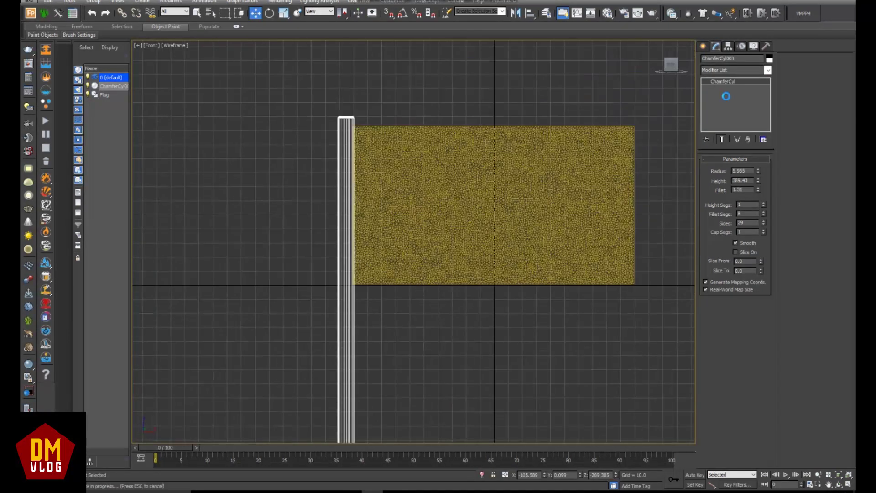
Step: Rename the chamfer cylinder Holder and deselect it
{"action": "left_click", "coordinate": [731, 58]}
{"action": "type", "text": "Holder"}
{"action": "key", "text": "Return"}
{"action": "left_click", "coordinate": [588, 298]}
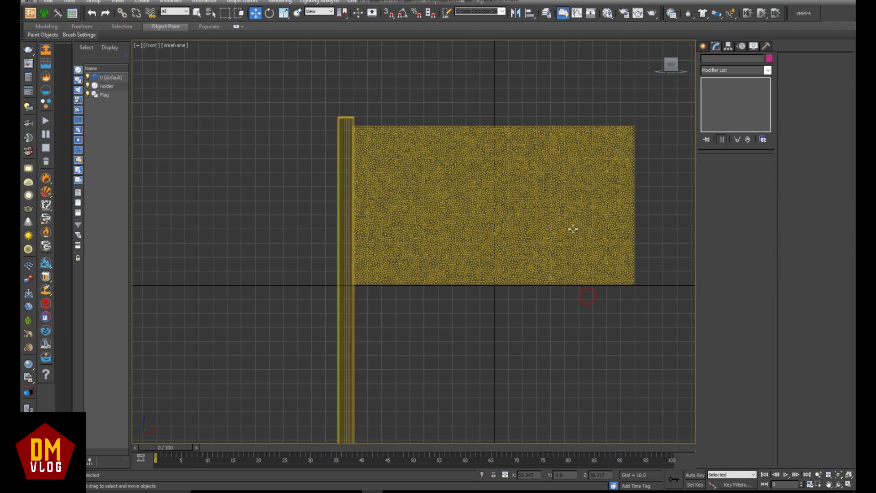
Step: Apply a Cloth modifier to the flag mesh
{"action": "left_click", "coordinate": [571, 227]}
{"action": "left_click", "coordinate": [753, 70]}
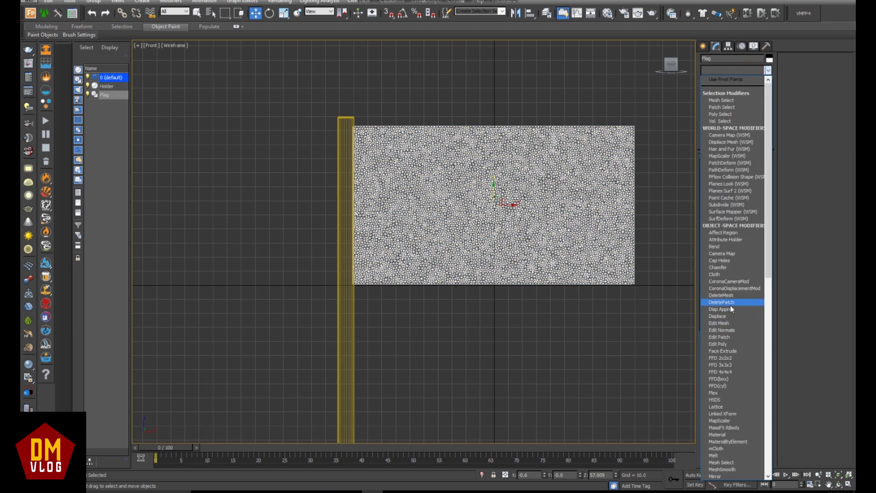
{"action": "scroll", "coordinate": [730, 305], "scroll_direction": "down", "scroll_amount": 3}
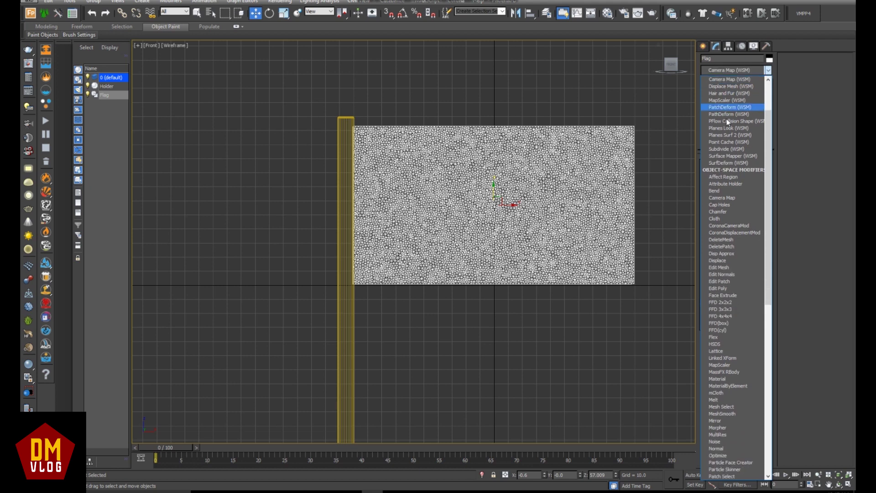
{"action": "left_click", "coordinate": [729, 219]}
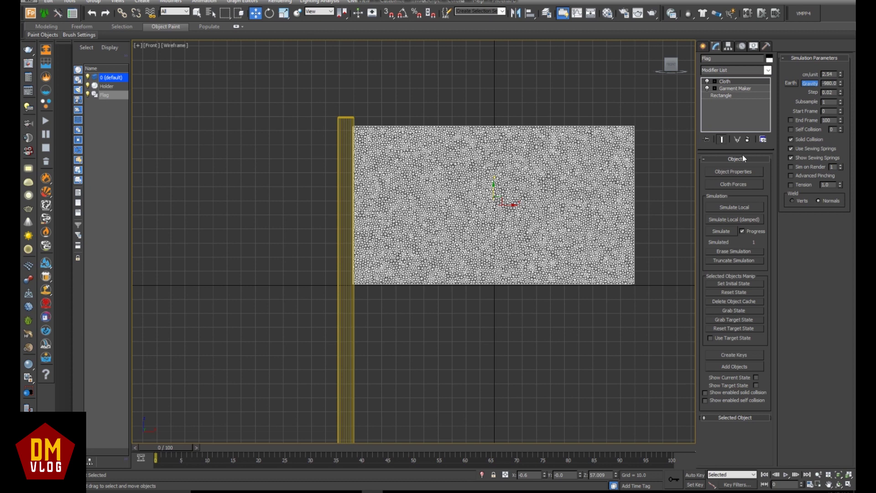
Step: Define Flag as Cloth with the Default preset in the object properties and enable Self Collision for the simulation
{"action": "left_click", "coordinate": [738, 173]}
{"action": "left_click_drag", "start_coordinate": [431, 88], "coordinate": [569, 87]}
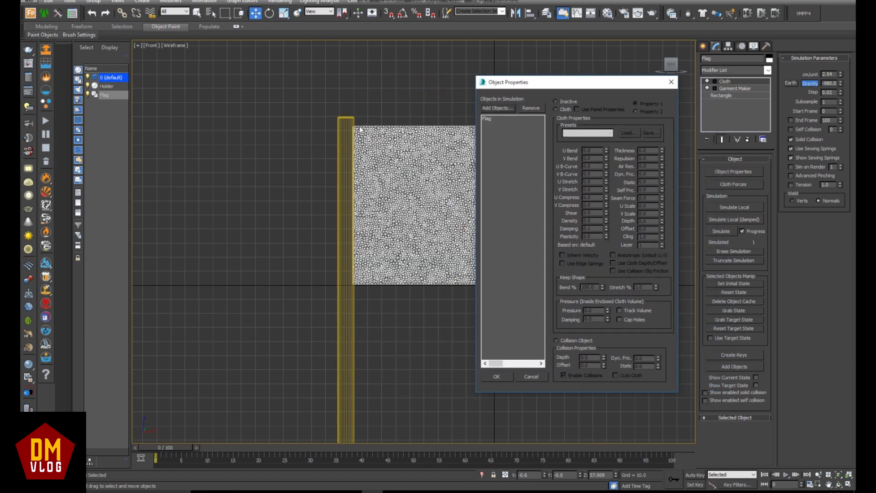
{"action": "left_click", "coordinate": [496, 119]}
{"action": "left_click", "coordinate": [564, 110]}
{"action": "left_click", "coordinate": [610, 132]}
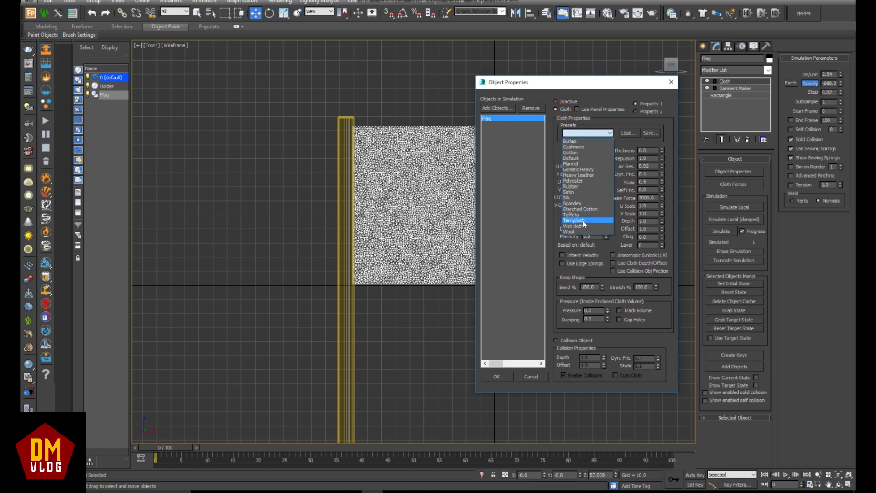
{"action": "left_click", "coordinate": [583, 158]}
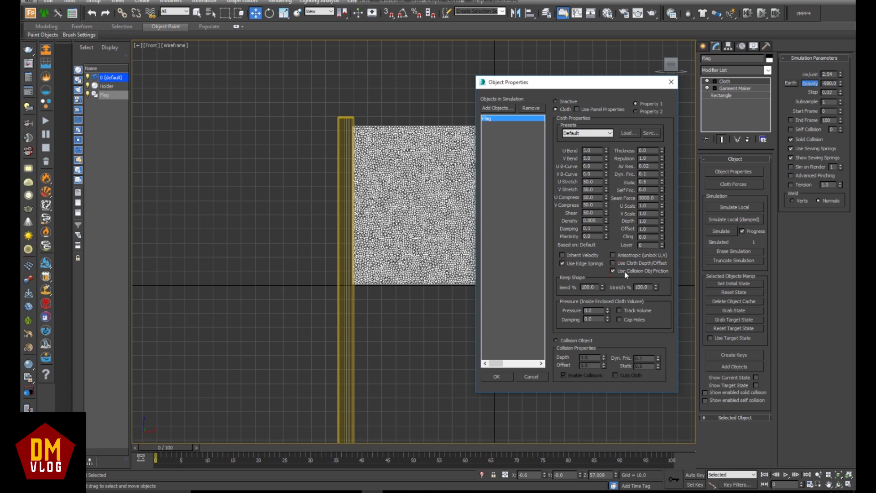
{"action": "left_click", "coordinate": [502, 378]}
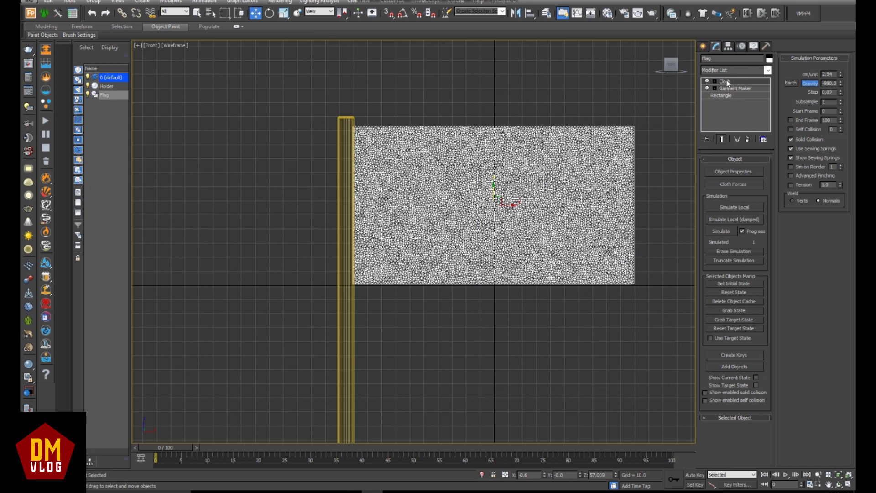
{"action": "left_click", "coordinate": [802, 130]}
Step: At the Cloth modifier's Group level, select the flag's upper and lower corner vertices beside the pole
{"action": "left_click", "coordinate": [715, 82]}
{"action": "left_click", "coordinate": [731, 89]}
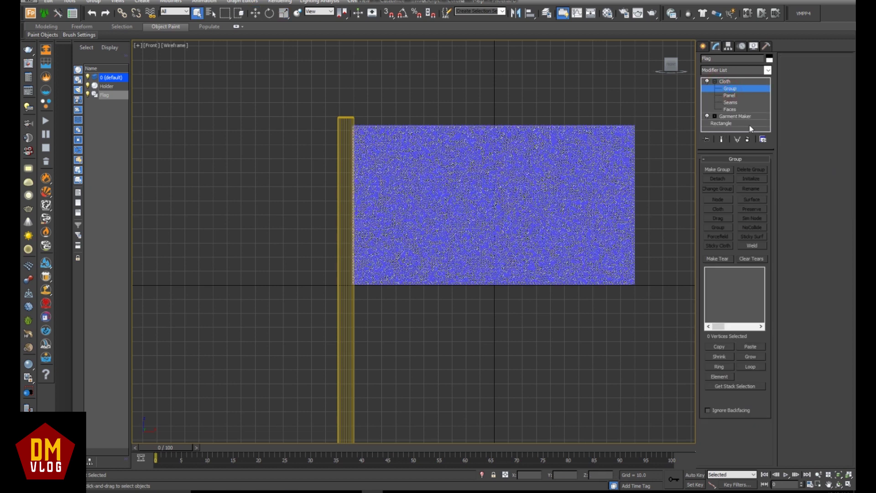
{"action": "scroll", "coordinate": [428, 165], "scroll_direction": "up", "scroll_amount": 3}
{"action": "middle_click_drag", "start_coordinate": [427, 165], "coordinate": [459, 173]}
{"action": "scroll", "coordinate": [459, 172], "scroll_direction": "up", "scroll_amount": 2}
{"action": "left_click_drag", "start_coordinate": [375, 76], "coordinate": [382, 82]}
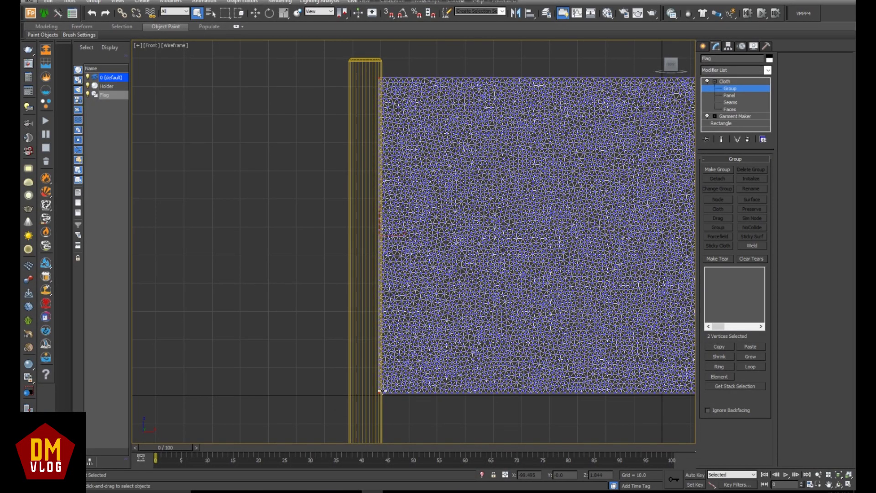
Step: Make a vertex group named Nodes from the two selected corner vertices
{"action": "left_click", "coordinate": [725, 170]}
{"action": "type", "text": "Nodes"}
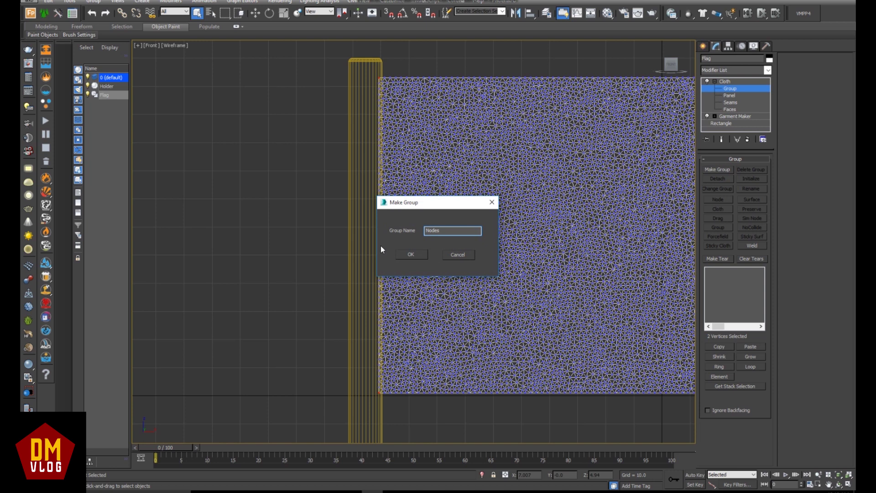
{"action": "left_click", "coordinate": [413, 254]}
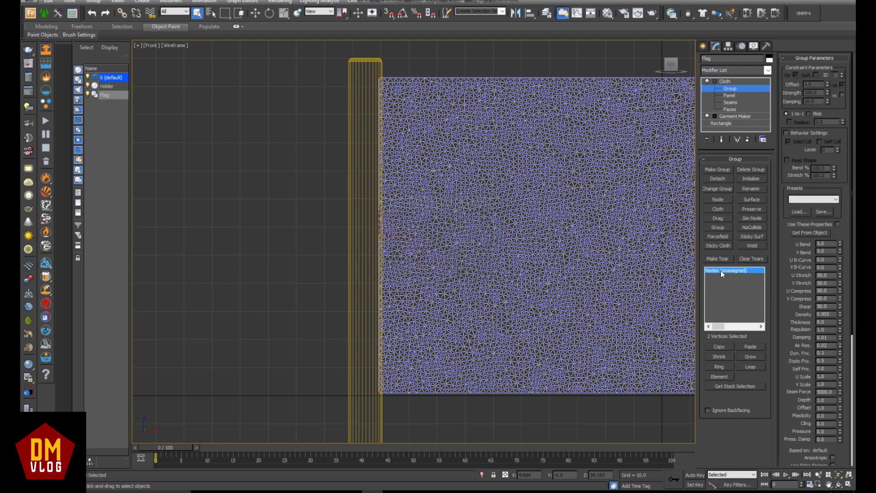
Step: Constrain the Nodes vertex group to the pole as a Node attachment and leave the Group level
{"action": "left_click", "coordinate": [718, 200]}
{"action": "left_click", "coordinate": [365, 155]}
{"action": "left_click", "coordinate": [744, 88]}
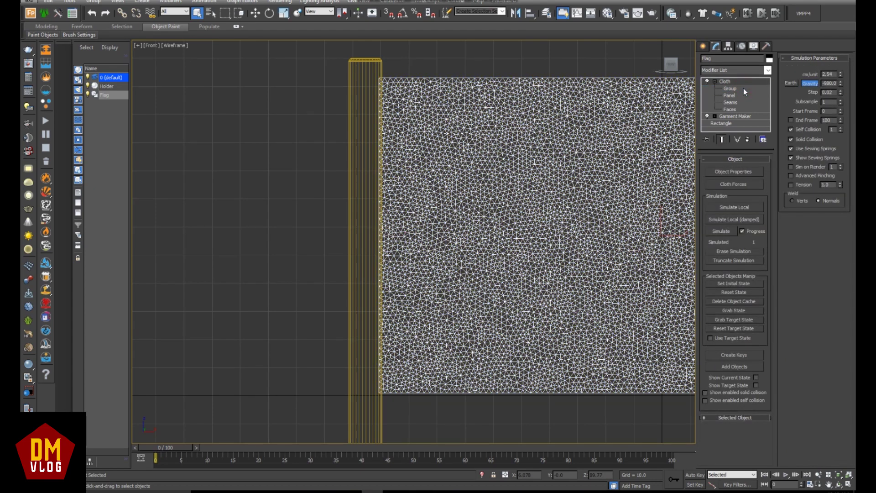
{"action": "left_click", "coordinate": [715, 81]}
Step: Run a local cloth simulation on the whole flag, stopping it once the free end sags
{"action": "scroll", "coordinate": [574, 263], "scroll_direction": "down", "scroll_amount": 2}
{"action": "scroll", "coordinate": [573, 263], "scroll_direction": "down", "scroll_amount": 2}
{"action": "middle_click_drag", "start_coordinate": [573, 264], "coordinate": [407, 233]}
{"action": "scroll", "coordinate": [502, 244], "scroll_direction": "up", "scroll_amount": 1}
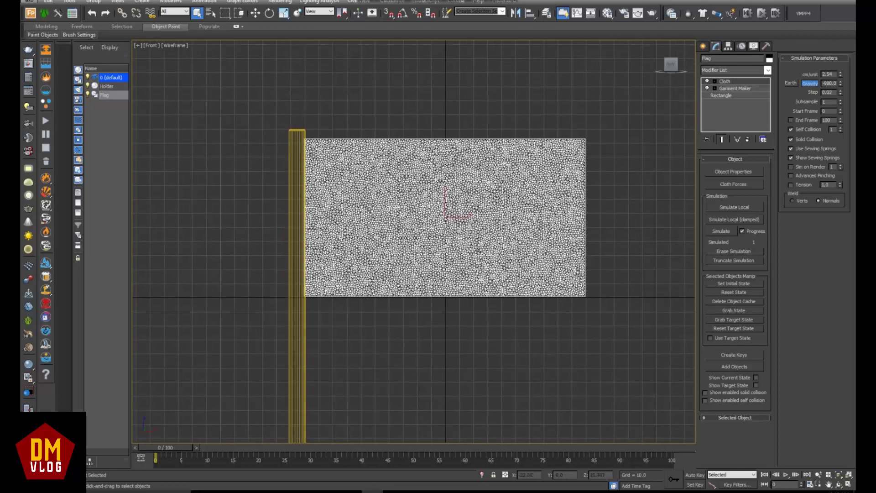
{"action": "left_click", "coordinate": [733, 207]}
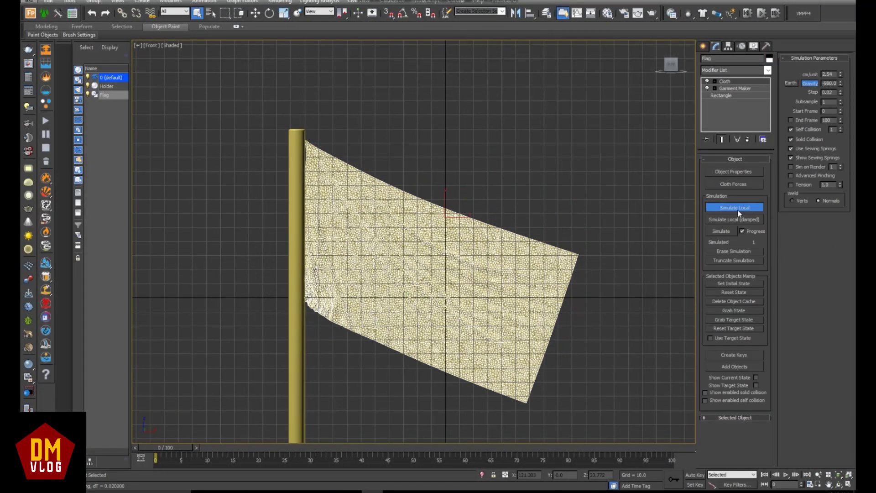
{"action": "left_click", "coordinate": [737, 207]}
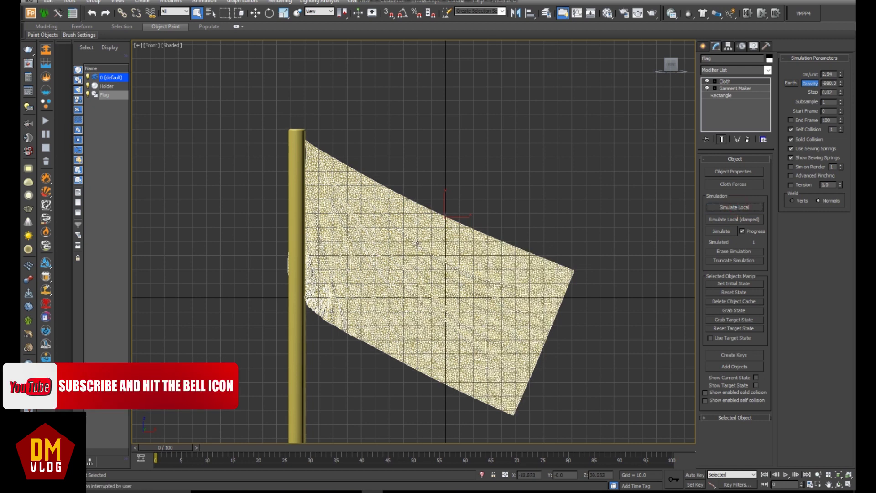
Step: Create a Wind force with an icon size of about 45 beside the upper part of the pole in the Left view
{"action": "left_click", "coordinate": [645, 157]}
{"action": "left_click", "coordinate": [703, 46]}
{"action": "left_click", "coordinate": [758, 60]}
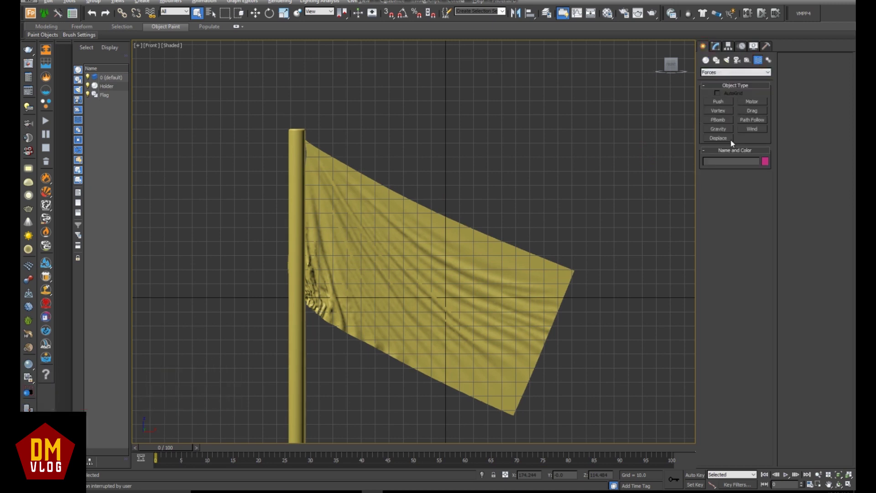
{"action": "key", "text": "alt+w"}
{"action": "left_click", "coordinate": [752, 129]}
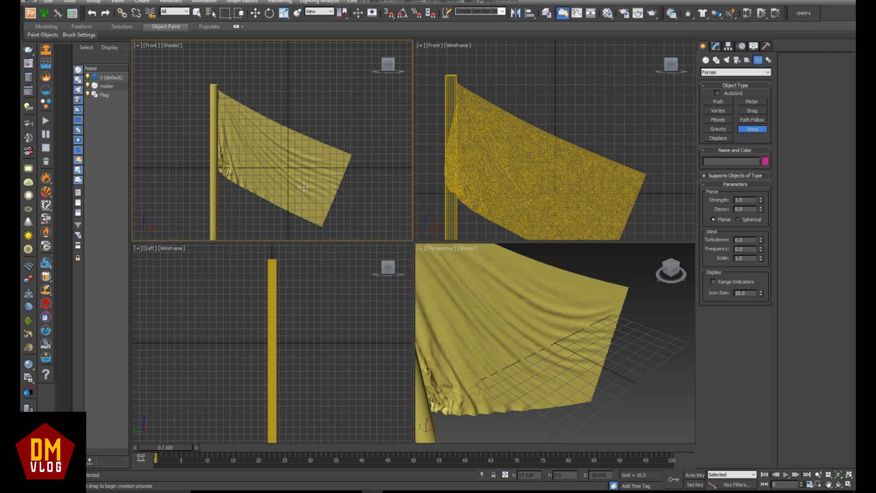
{"action": "scroll", "coordinate": [300, 188], "scroll_direction": "down", "scroll_amount": 2}
{"action": "scroll", "coordinate": [297, 307], "scroll_direction": "down", "scroll_amount": 2}
{"action": "scroll", "coordinate": [298, 306], "scroll_direction": "down", "scroll_amount": 2}
{"action": "middle_click_drag", "start_coordinate": [297, 307], "coordinate": [269, 294]}
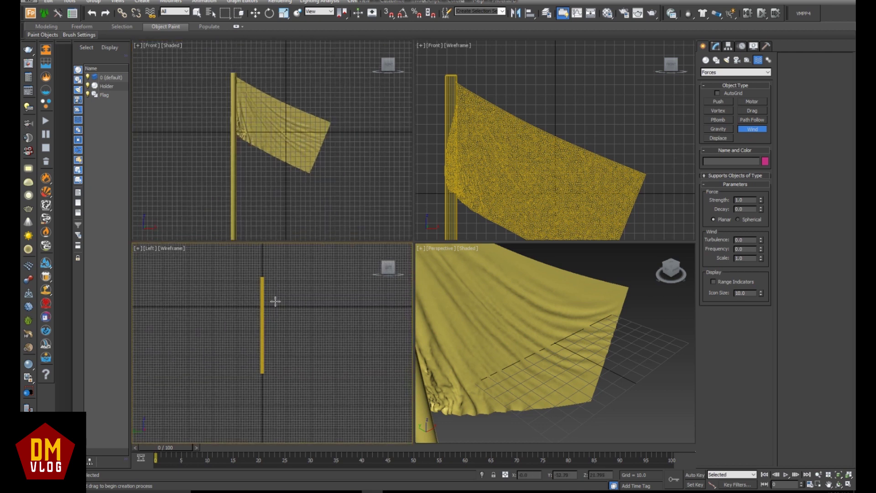
{"action": "left_click_drag", "start_coordinate": [275, 288], "coordinate": [293, 303]}
{"action": "right_click", "coordinate": [295, 300]}
Step: Mirror the Wind across X with No Clone and move it to the pole's outer side, aimed along the flag
{"action": "right_click", "coordinate": [291, 92]}
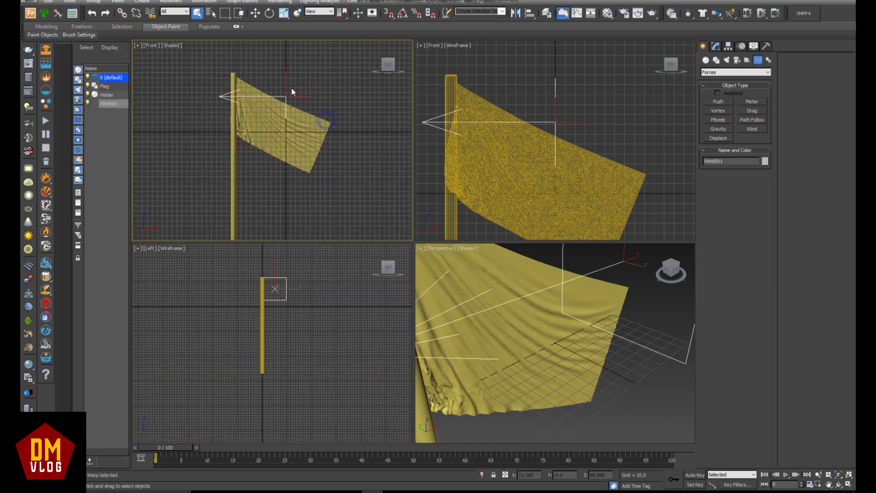
{"action": "right_click", "coordinate": [292, 89]}
{"action": "left_click", "coordinate": [298, 89]}
{"action": "left_click_drag", "start_coordinate": [300, 96], "coordinate": [336, 95]}
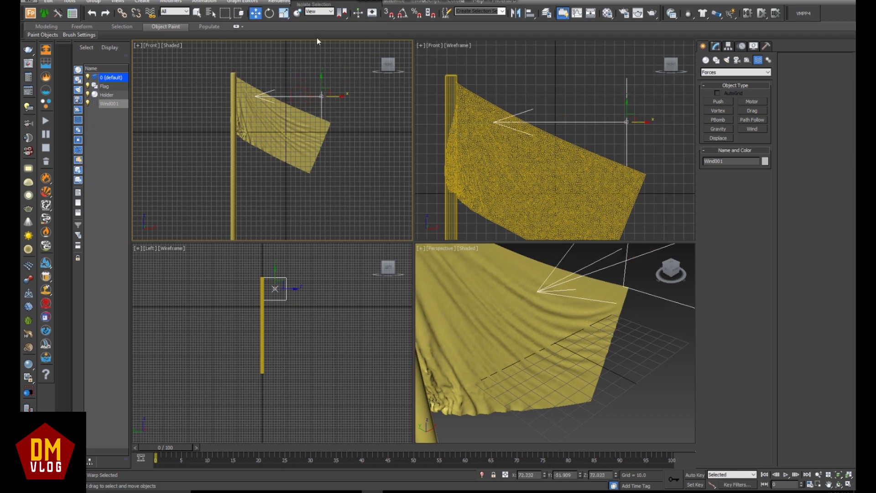
{"action": "left_click", "coordinate": [514, 13]}
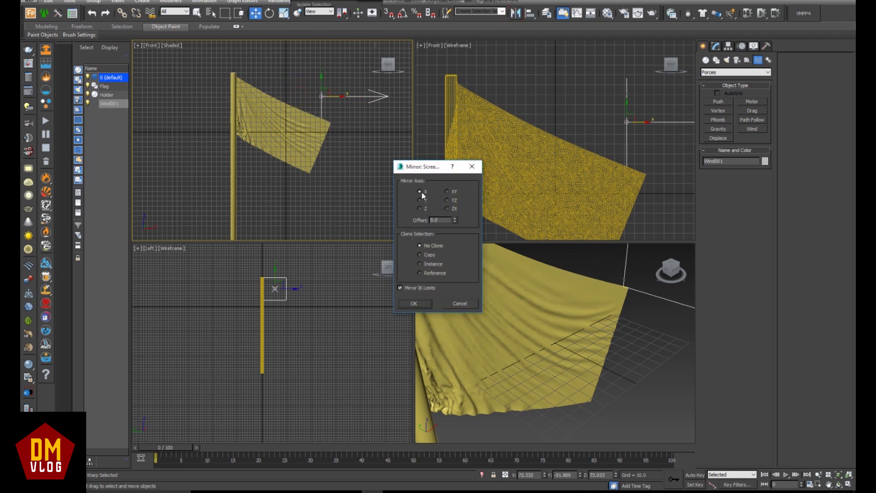
{"action": "left_click", "coordinate": [433, 246]}
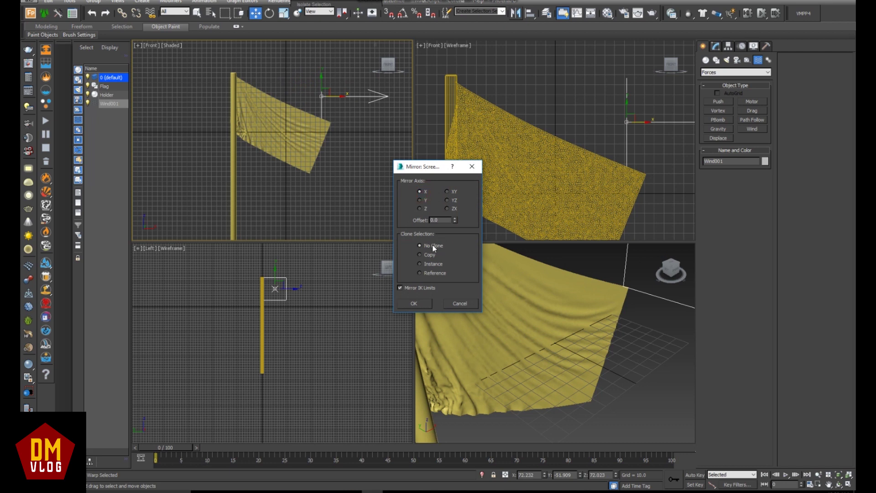
{"action": "left_click", "coordinate": [413, 304]}
{"action": "left_click_drag", "start_coordinate": [323, 98], "coordinate": [232, 104]}
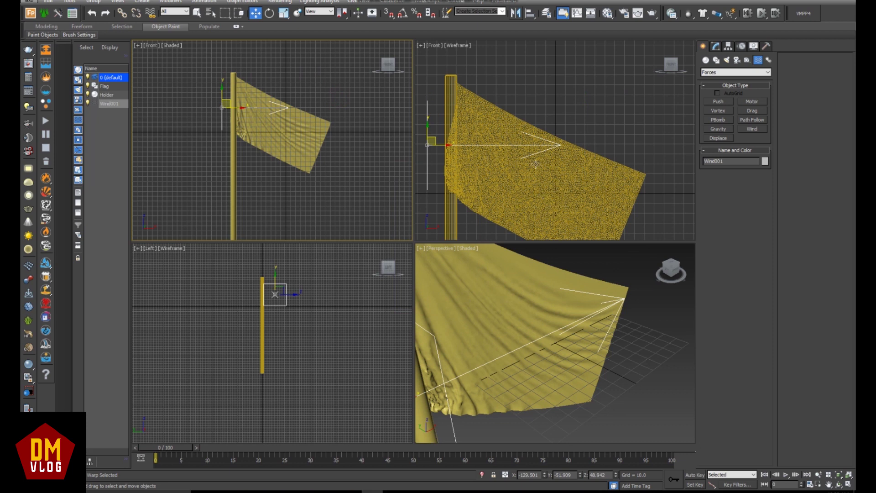
Step: Add Wind001 to the forces in the flag's cloth simulation
{"action": "left_click", "coordinate": [563, 172]}
{"action": "left_click", "coordinate": [716, 46]}
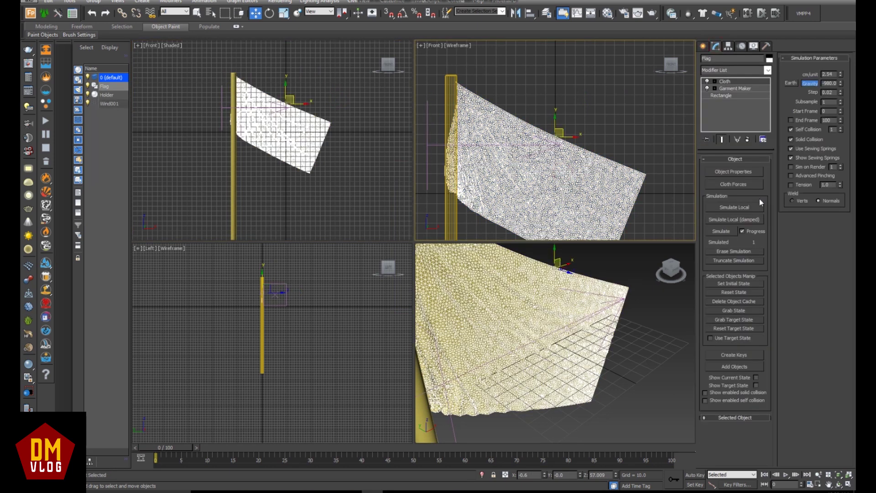
{"action": "left_click", "coordinate": [747, 187]}
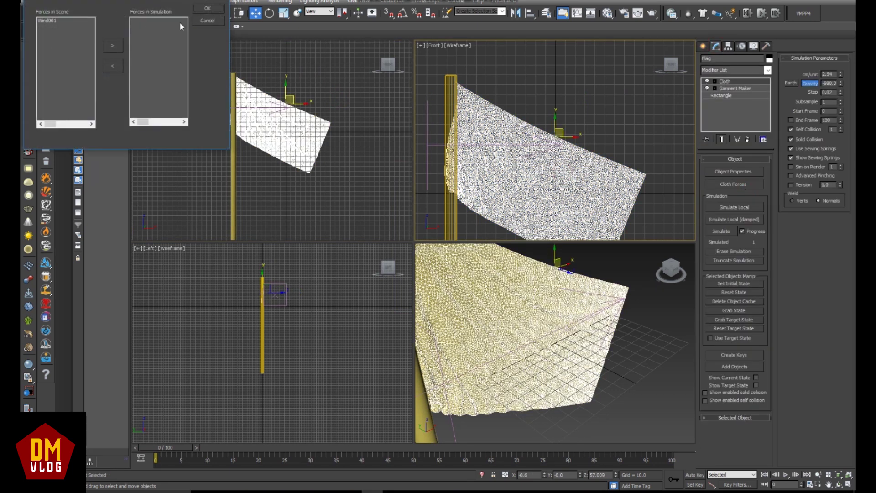
{"action": "left_click_drag", "start_coordinate": [161, 0], "coordinate": [247, 72]}
{"action": "left_click", "coordinate": [147, 96]}
{"action": "left_click", "coordinate": [205, 121]}
{"action": "left_click", "coordinate": [301, 83]}
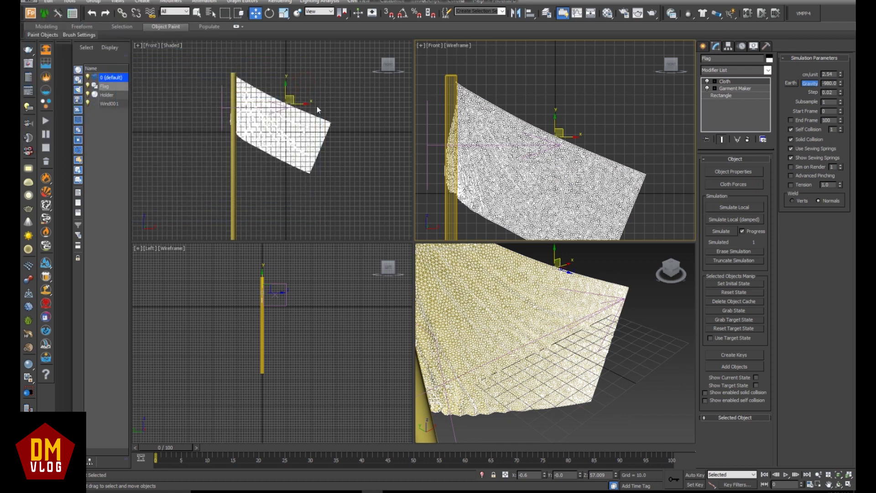
Step: Restart the flag's local simulation with the wind force included
{"action": "left_click", "coordinate": [222, 107]}
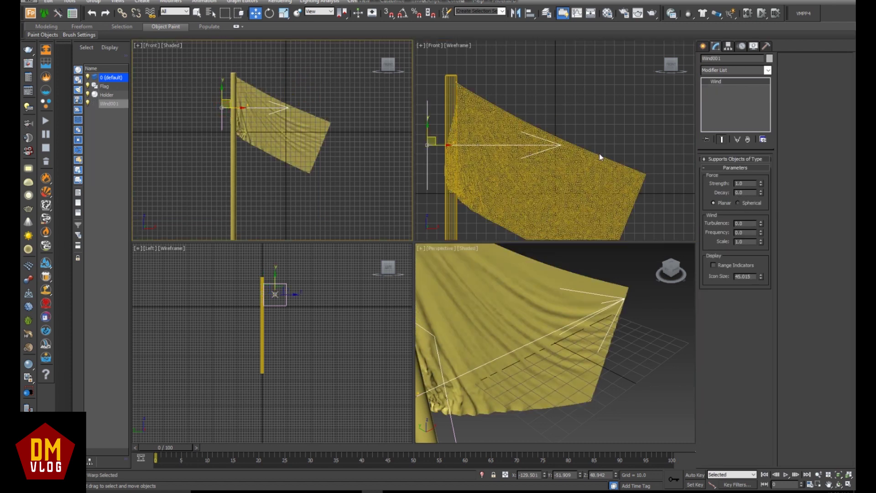
{"action": "left_click", "coordinate": [531, 174]}
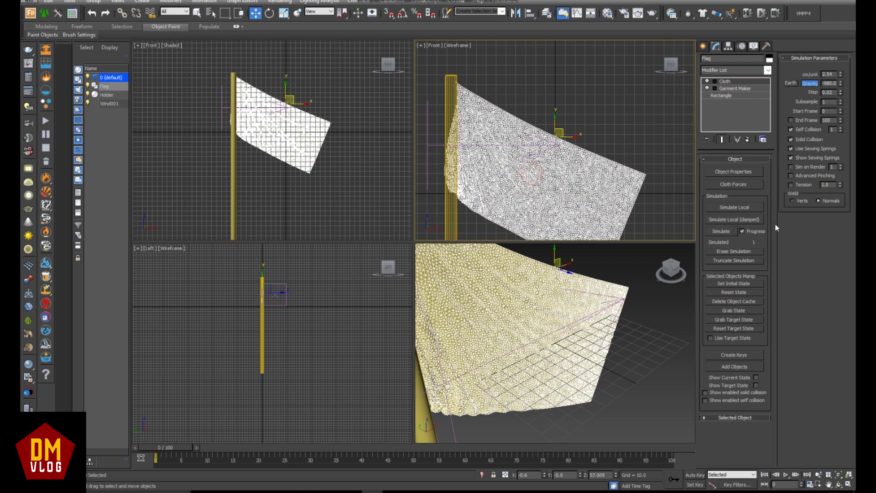
{"action": "left_click", "coordinate": [745, 209]}
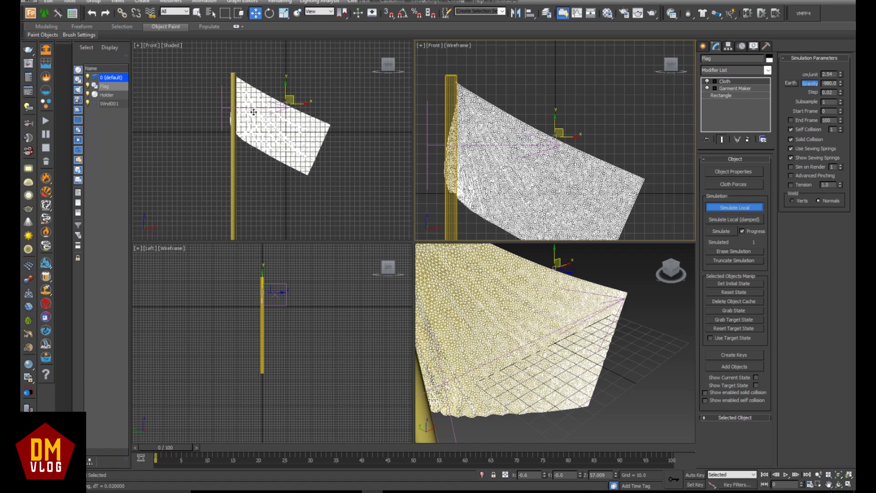
Step: Set the Wind's strength to 10 while the flag simulation is running
{"action": "left_click", "coordinate": [221, 108]}
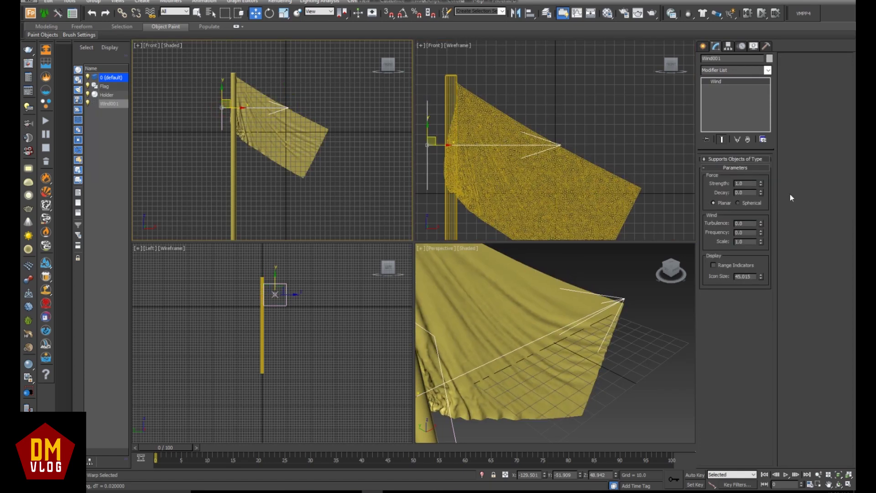
{"action": "double_click", "coordinate": [744, 183]}
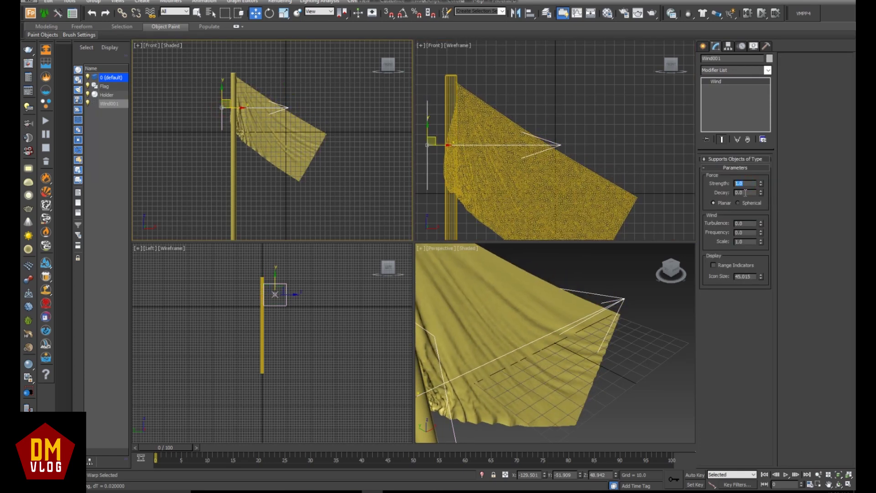
{"action": "type", "text": "1"}
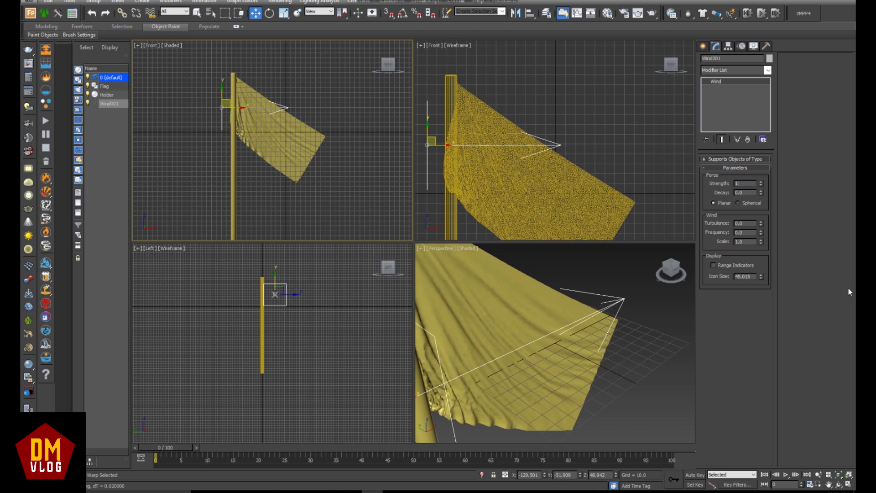
{"action": "type", "text": "0"}
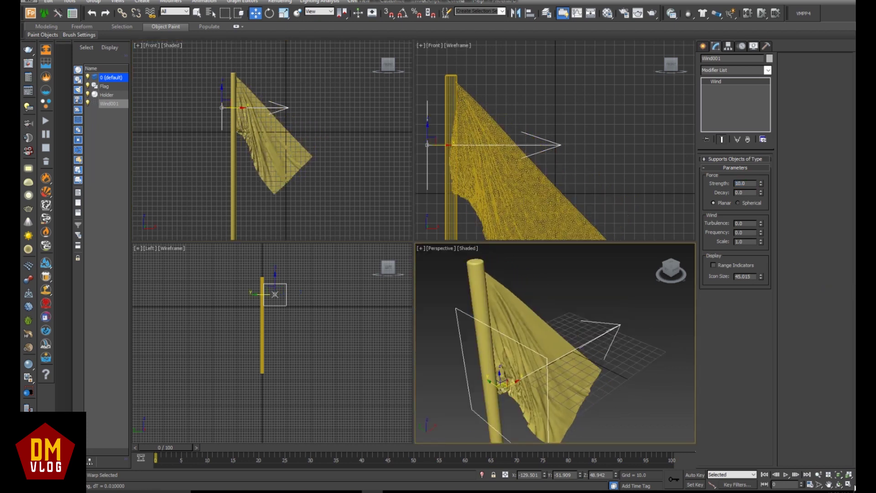
Step: Set the Wind's strength to 5 and lower its icon to a Z height of about 33 in the enlarged Perspective view
{"action": "left_click", "coordinate": [848, 484]}
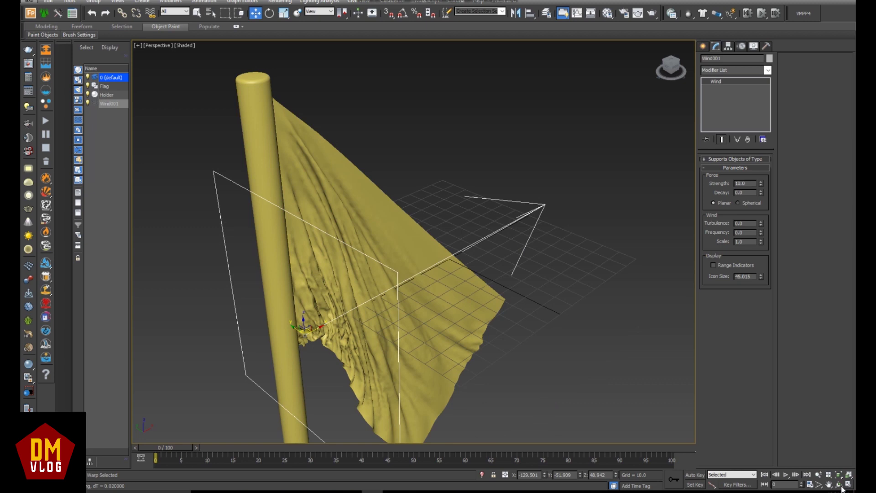
{"action": "left_click", "coordinate": [840, 485]}
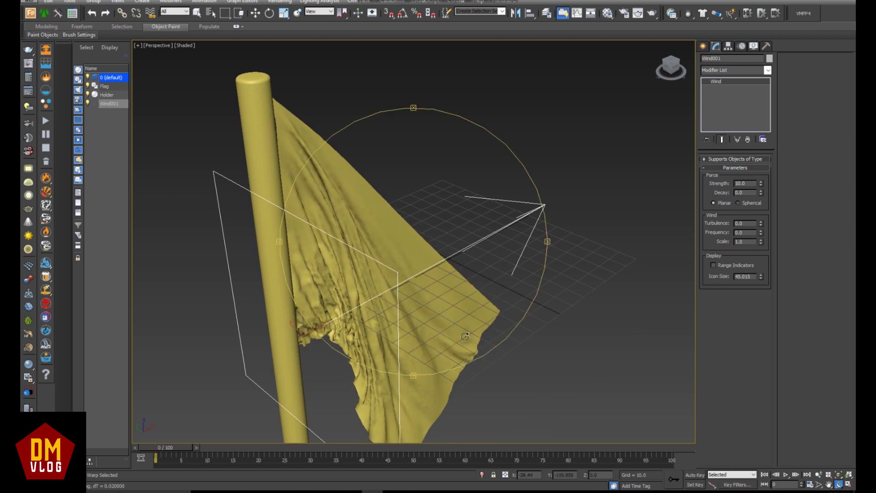
{"action": "left_click_drag", "start_coordinate": [455, 336], "coordinate": [435, 324]}
{"action": "right_click", "coordinate": [436, 316]}
{"action": "scroll", "coordinate": [452, 316], "scroll_direction": "down", "scroll_amount": 3}
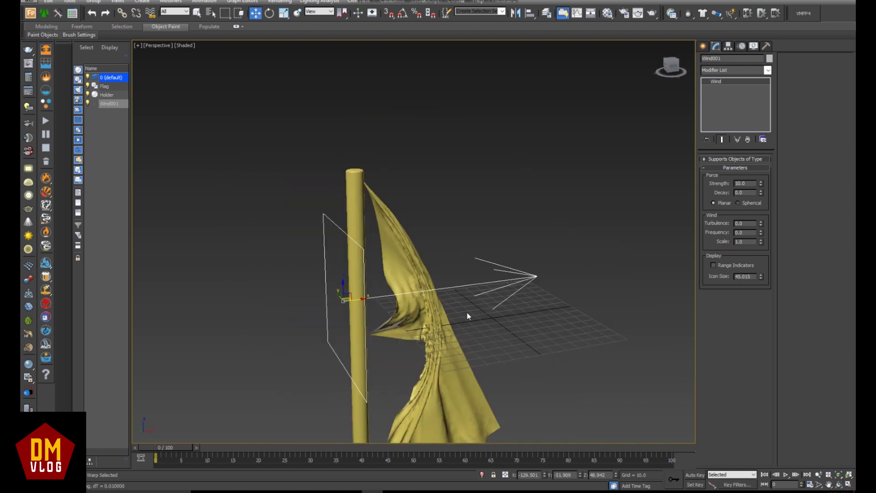
{"action": "left_click_drag", "start_coordinate": [747, 184], "coordinate": [736, 205]}
{"action": "type", "text": "5"}
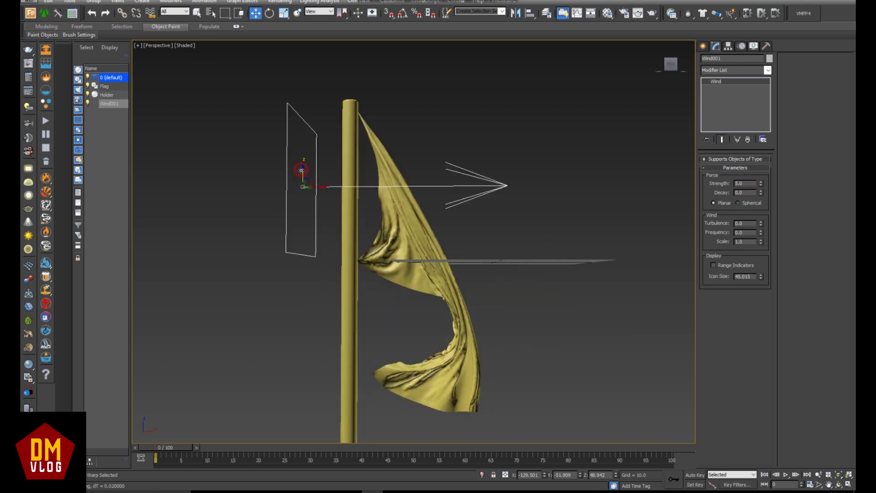
{"action": "left_click_drag", "start_coordinate": [301, 171], "coordinate": [303, 193]}
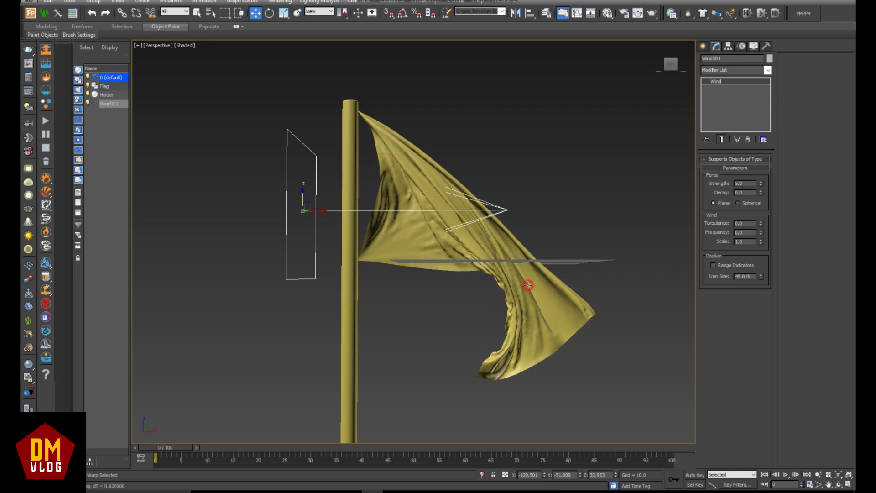
Step: Set the Wind's turbulence to 0.5, scale to 0.5, frequency to 0.3 and strength to 7
{"action": "left_click", "coordinate": [529, 286]}
{"action": "left_click", "coordinate": [665, 241]}
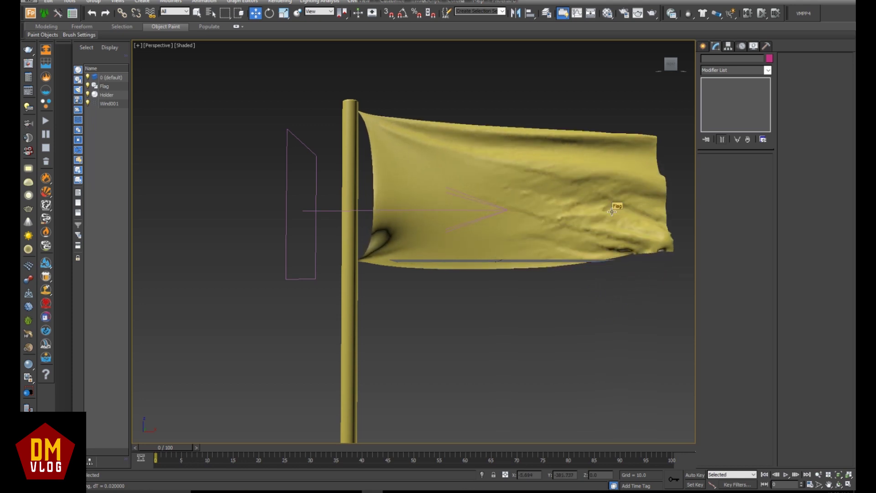
{"action": "left_click", "coordinate": [325, 210]}
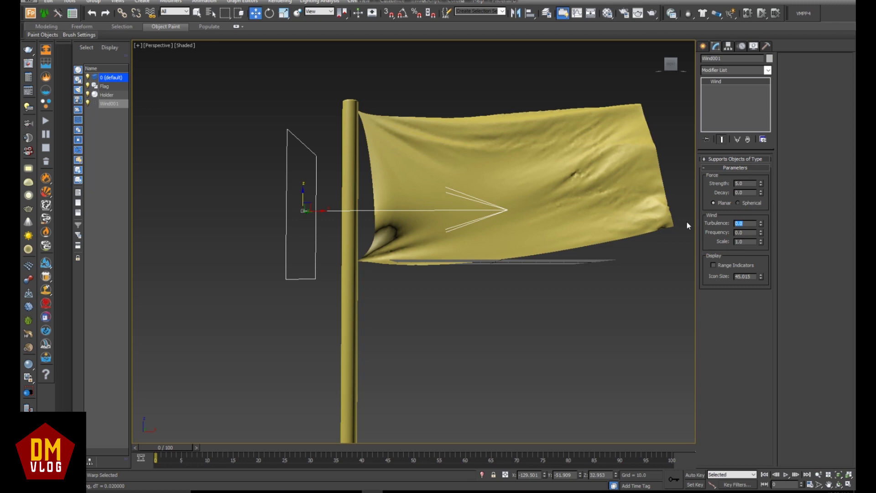
{"action": "type", "text": ".5"}
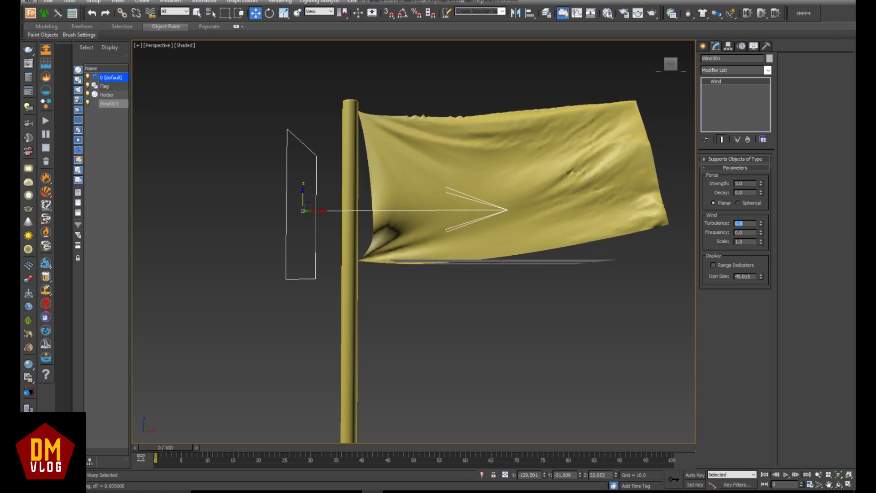
{"action": "left_click_drag", "start_coordinate": [761, 243], "coordinate": [764, 267]}
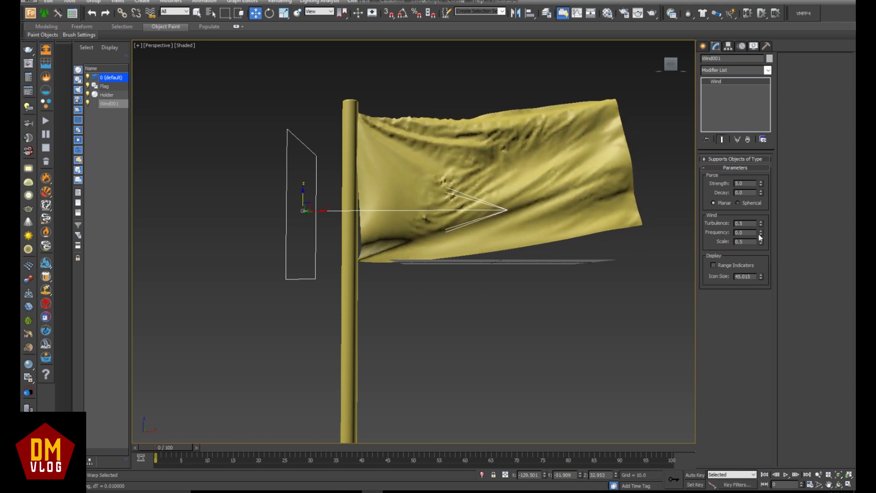
{"action": "left_click_drag", "start_coordinate": [761, 234], "coordinate": [761, 220]}
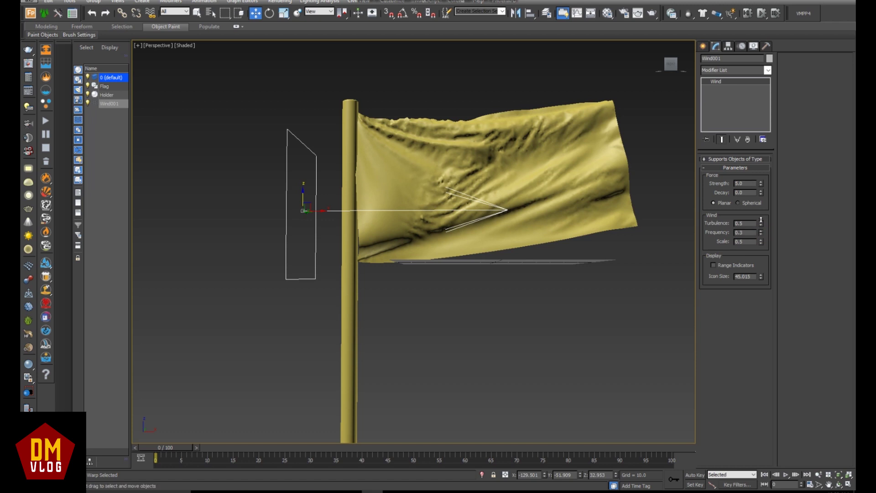
{"action": "double_click", "coordinate": [738, 183]}
{"action": "type", "text": "7"}
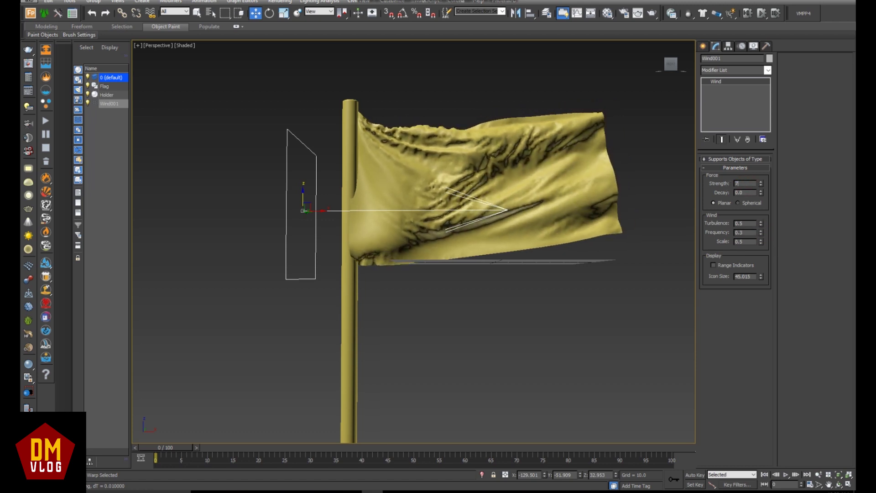
Step: Select the flag and stop its local simulation in a waving pose
{"action": "left_click", "coordinate": [565, 200]}
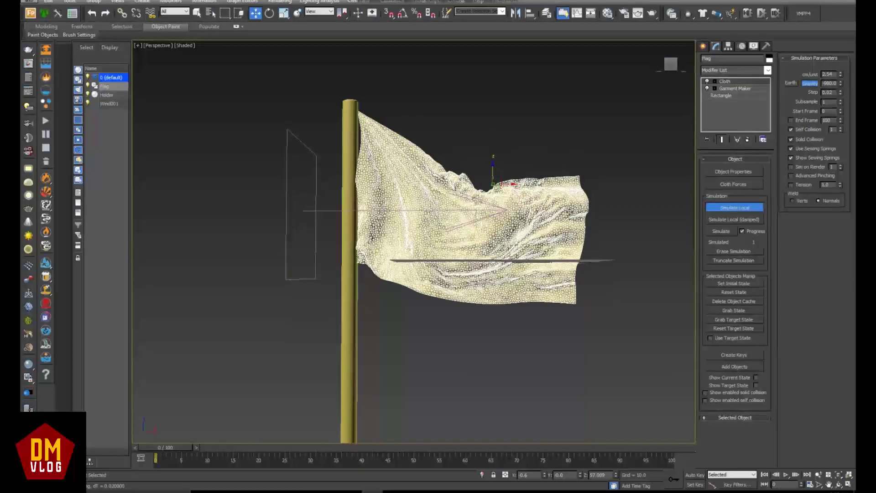
{"action": "left_click", "coordinate": [651, 229]}
{"action": "left_click", "coordinate": [569, 223]}
{"action": "left_click", "coordinate": [722, 208]}
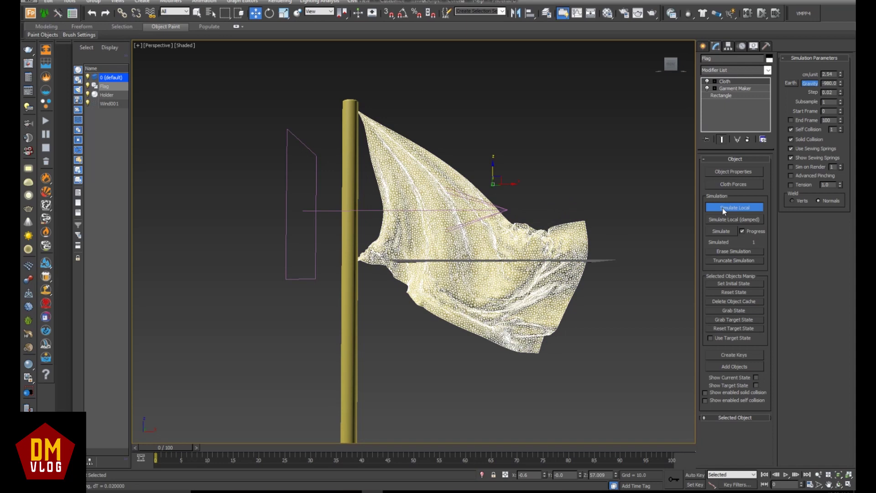
Step: Tilt the Wind icon so its arrow points upward and lower it to a Z height of about 14 while the simulation runs
{"action": "left_click", "coordinate": [652, 210]}
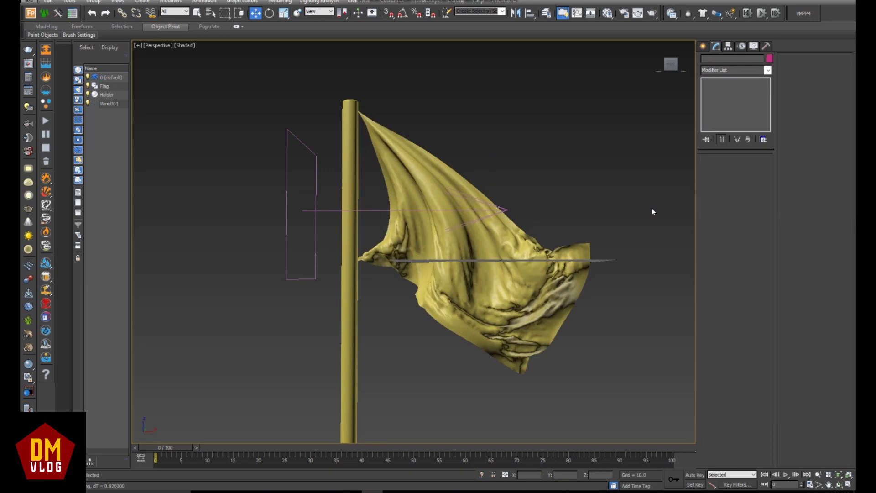
{"action": "left_click", "coordinate": [319, 210]}
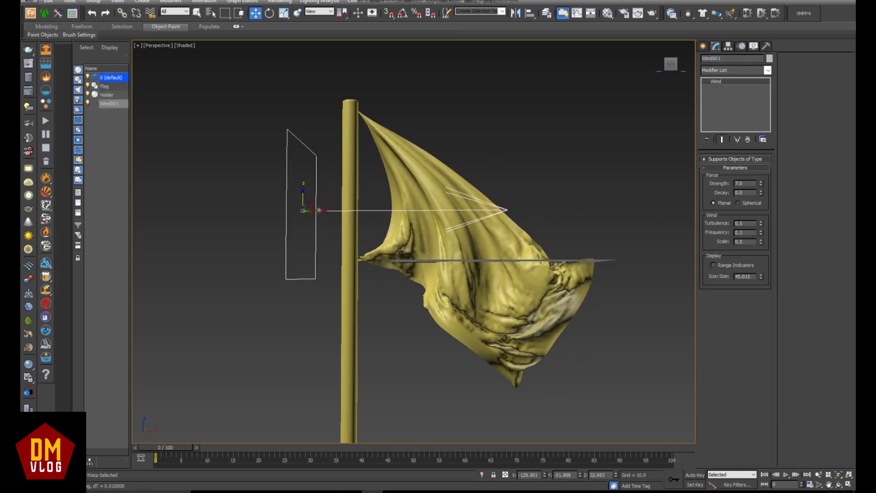
{"action": "right_click", "coordinate": [319, 212]}
{"action": "left_click", "coordinate": [332, 226]}
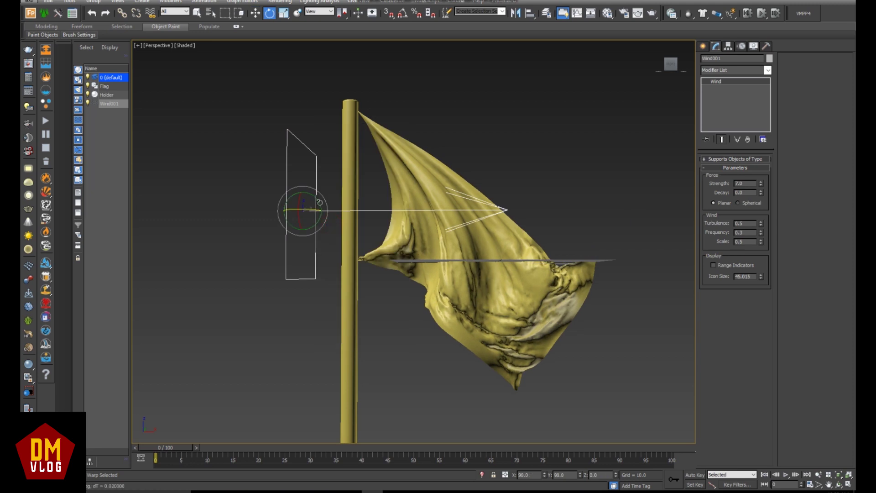
{"action": "left_click_drag", "start_coordinate": [319, 202], "coordinate": [322, 181]}
{"action": "key", "text": "w"}
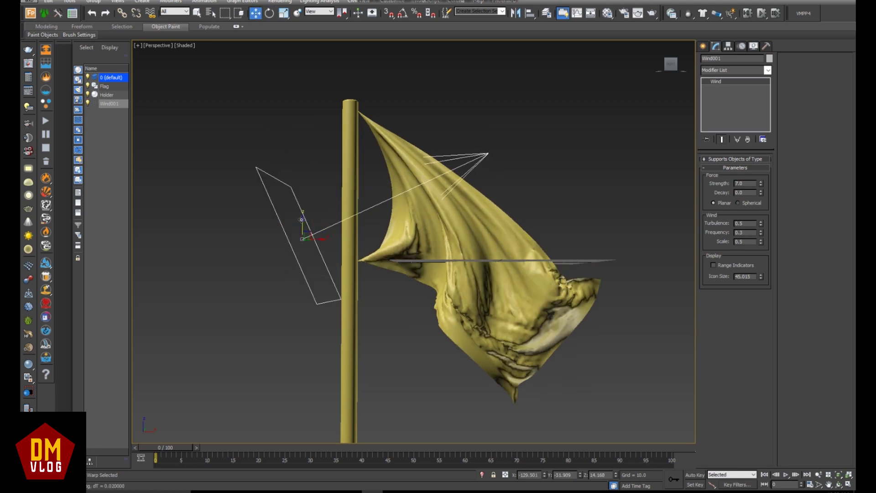
Step: Stop the flag's local simulation in its drooping pose and deselect the flag
{"action": "left_click", "coordinate": [550, 293]}
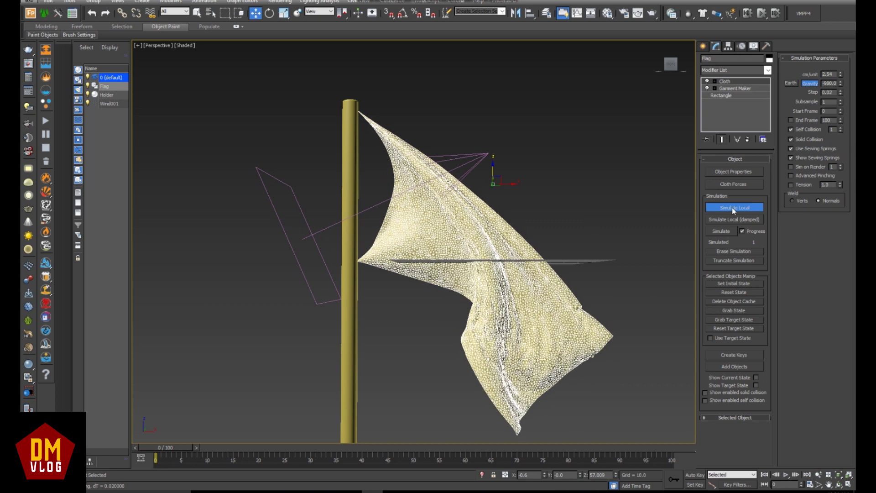
{"action": "left_click", "coordinate": [621, 192]}
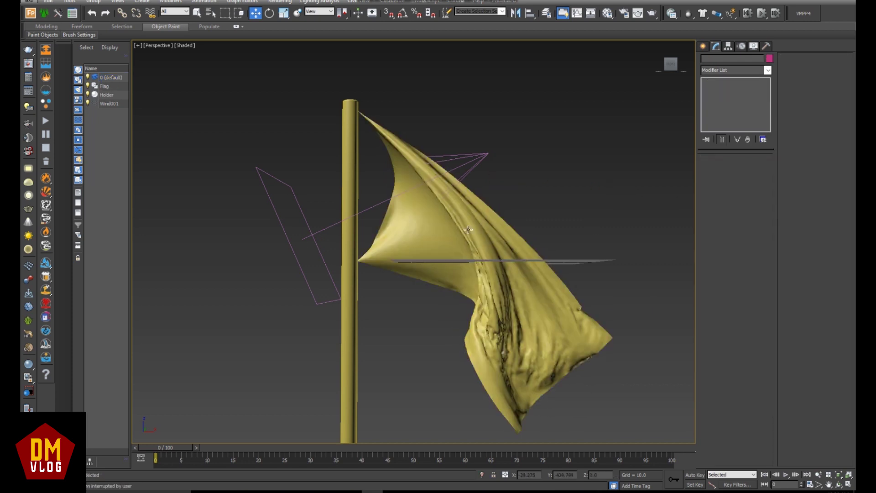
{"action": "middle_click_drag", "start_coordinate": [624, 319], "coordinate": [584, 274]}
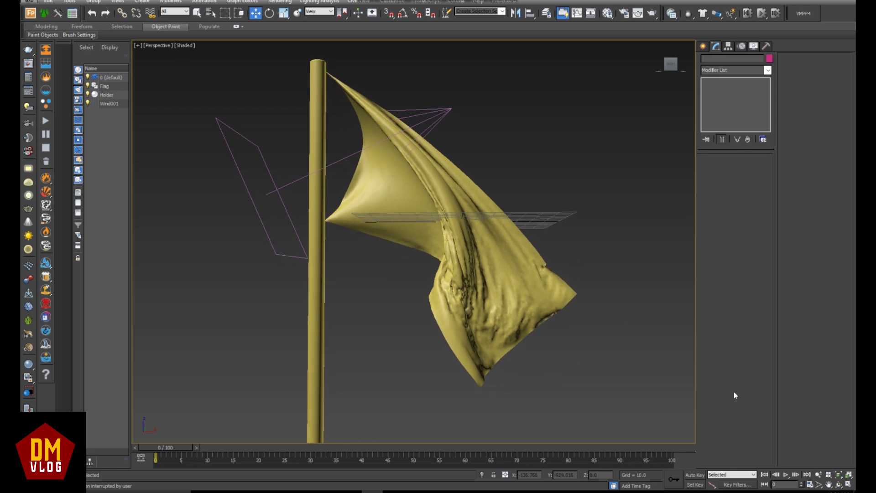
Step: Configure the animation for a custom 30 FPS and a 10-second range ending at frame 300, with time displayed in frames
{"action": "left_click", "coordinate": [811, 484]}
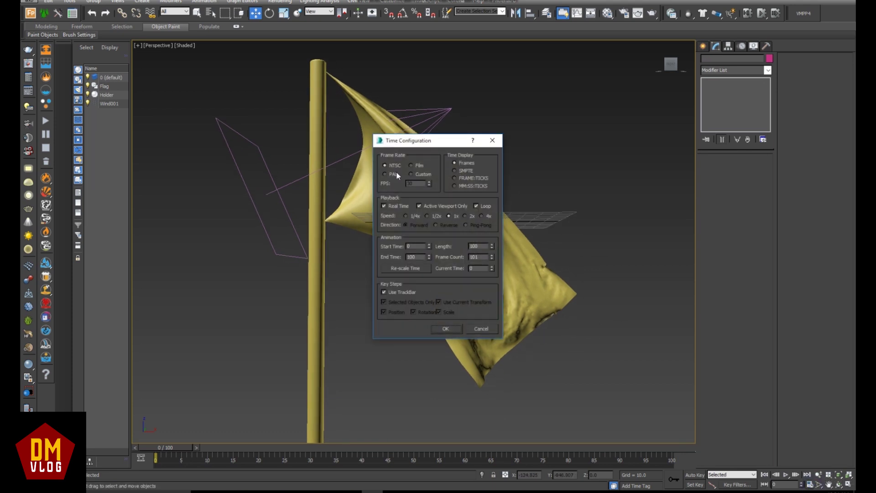
{"action": "left_click", "coordinate": [420, 175]}
{"action": "left_click", "coordinate": [454, 185]}
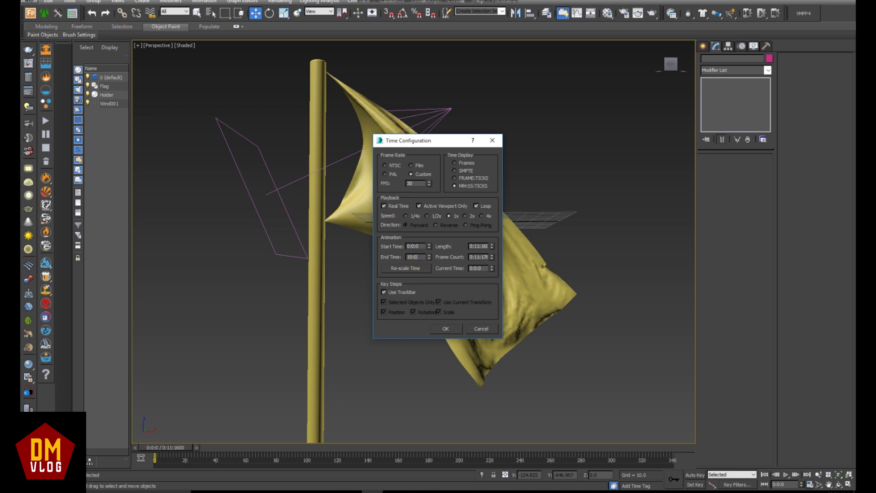
{"action": "left_click", "coordinate": [415, 246]}
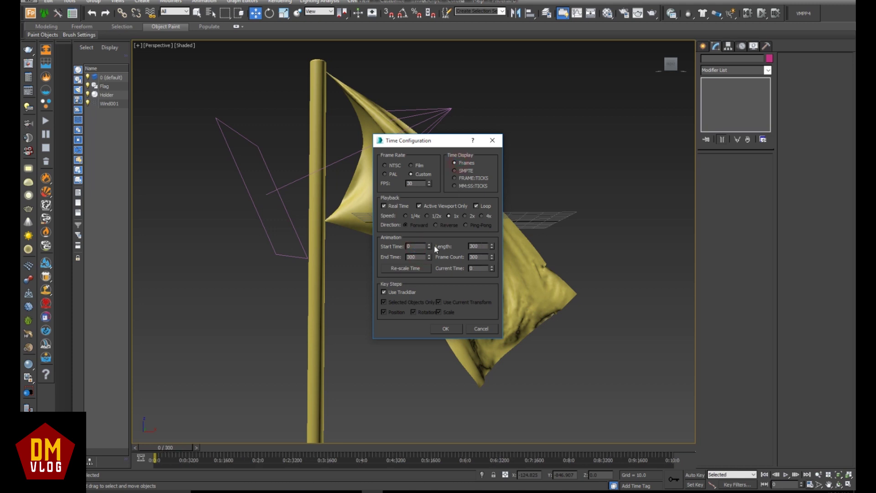
{"action": "left_click", "coordinate": [446, 329]}
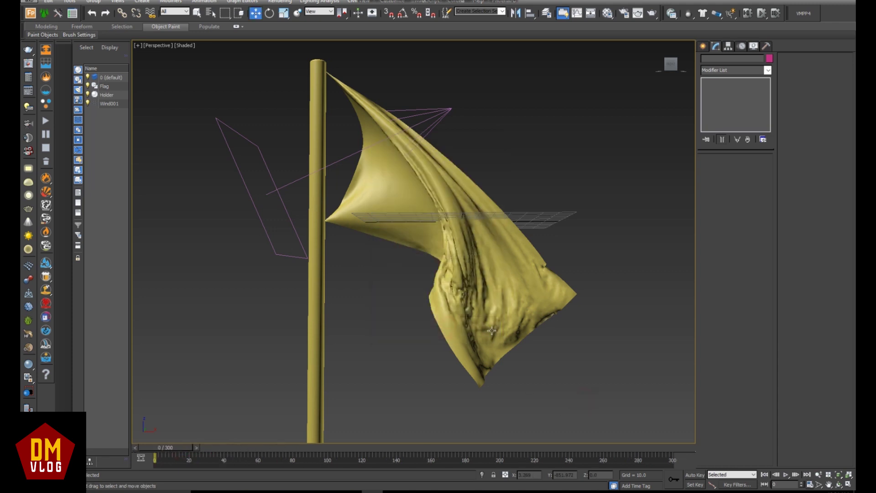
Step: Run the full cloth simulation on the flag over the 300-frame range and deselect the flag
{"action": "left_click", "coordinate": [493, 315]}
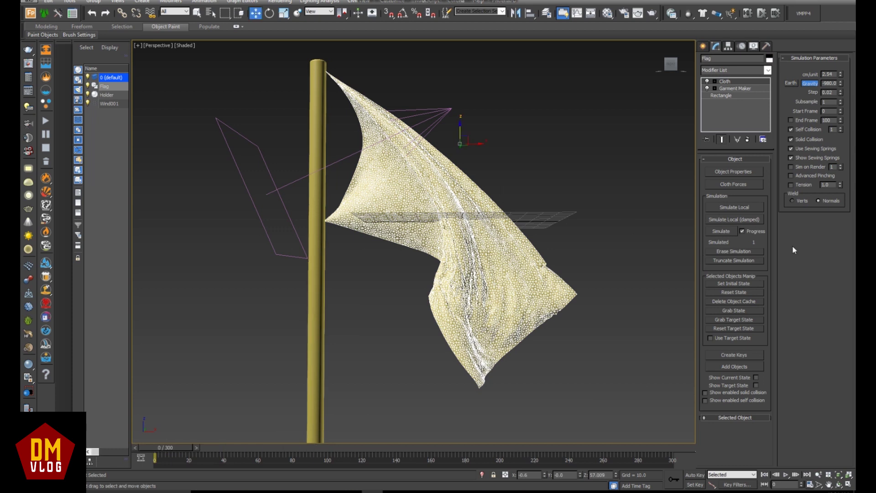
{"action": "left_click", "coordinate": [720, 232]}
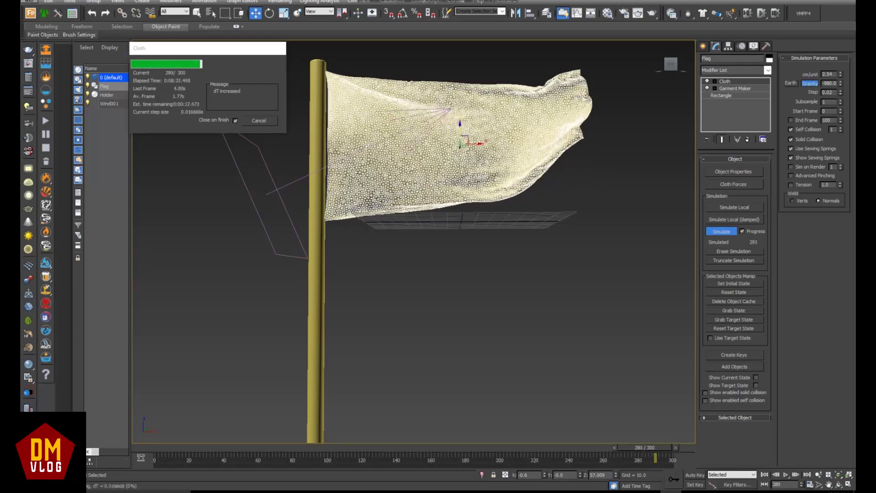
{"action": "left_click", "coordinate": [572, 398]}
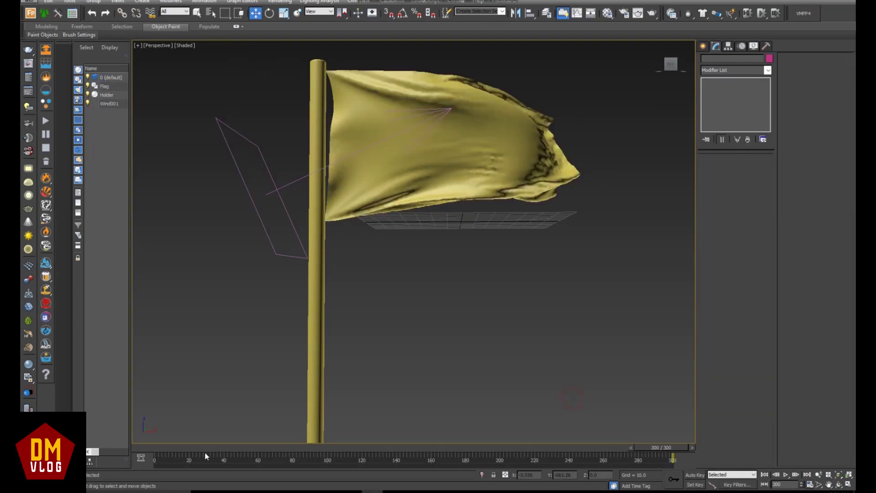
Step: Scrub through the simulated flag animation and play it back from frame 0
{"action": "left_click_drag", "start_coordinate": [139, 447], "coordinate": [326, 446]}
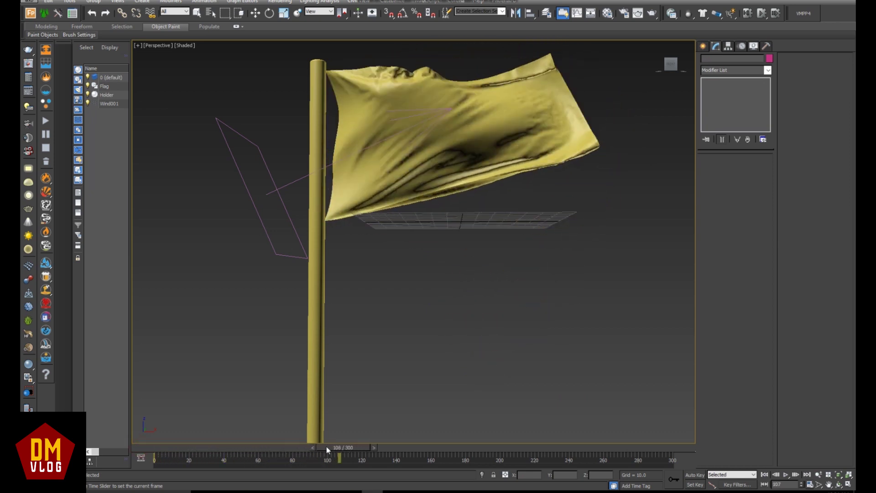
{"action": "left_click_drag", "start_coordinate": [327, 447], "coordinate": [344, 446]}
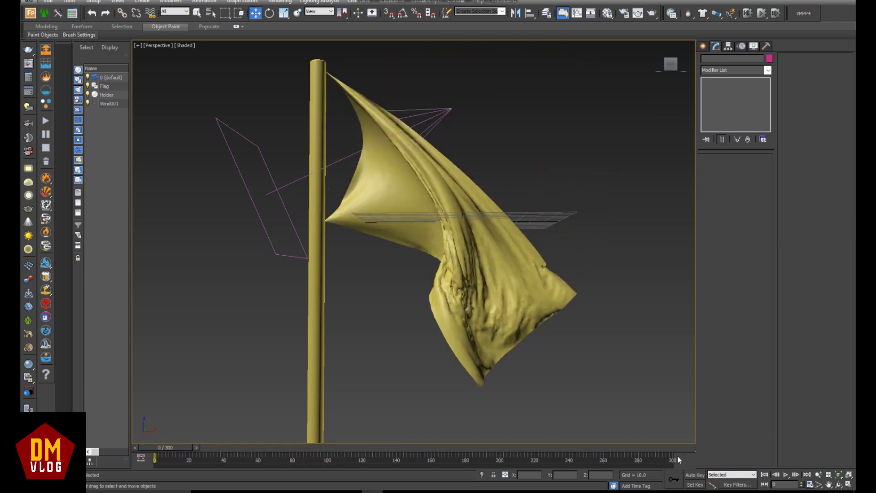
{"action": "left_click", "coordinate": [786, 475]}
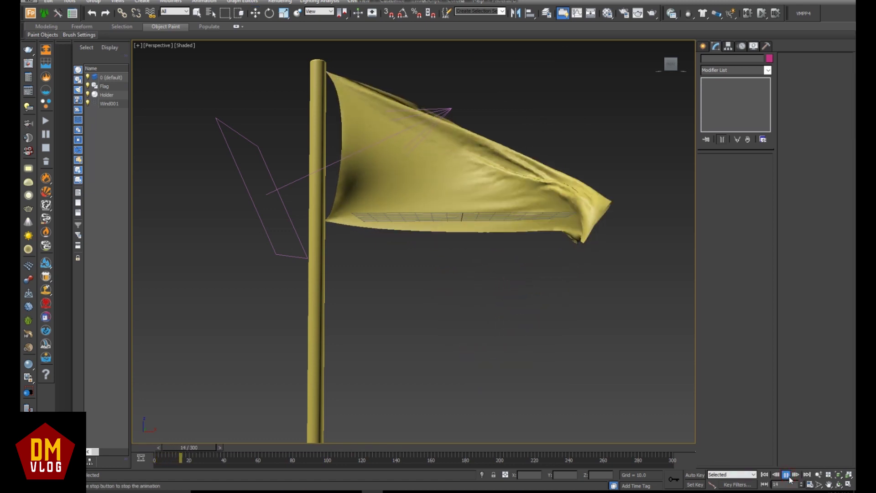